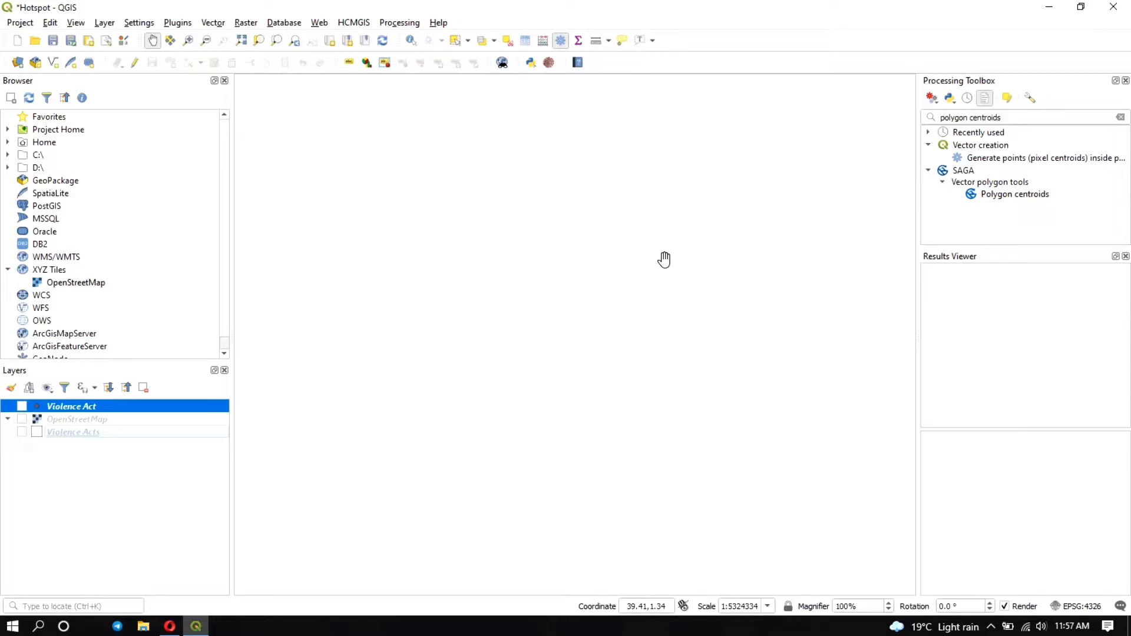
Step: Show the Violence Acts boundaries, zoom to the whole layer, and open its attribute table
scroll(664, 259, up, 2)
click(23, 431)
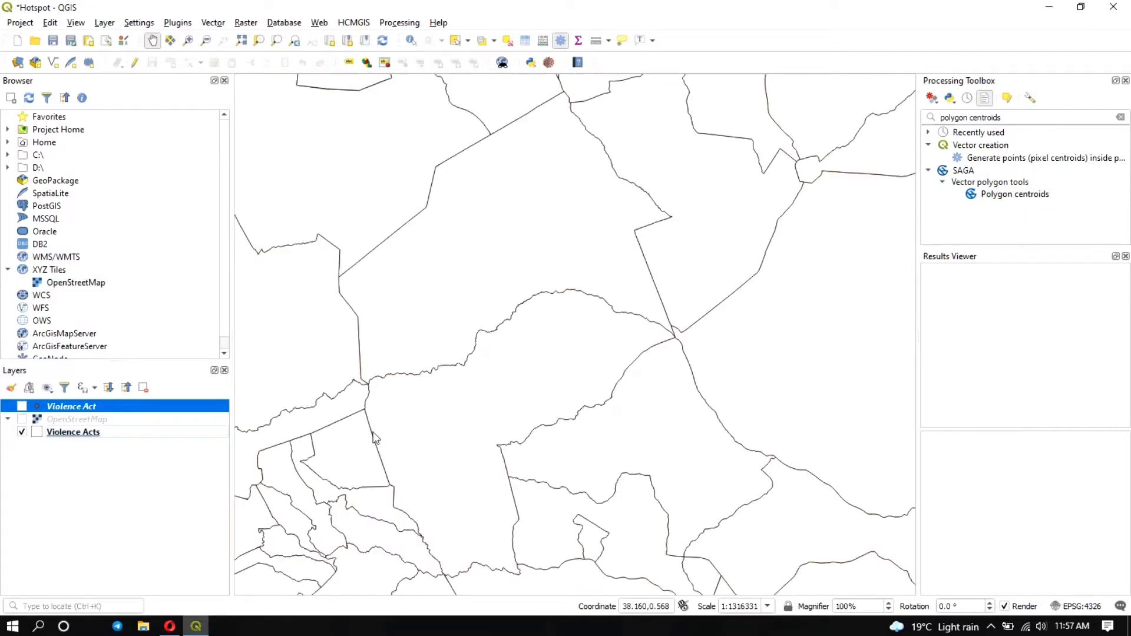
right_click(98, 438)
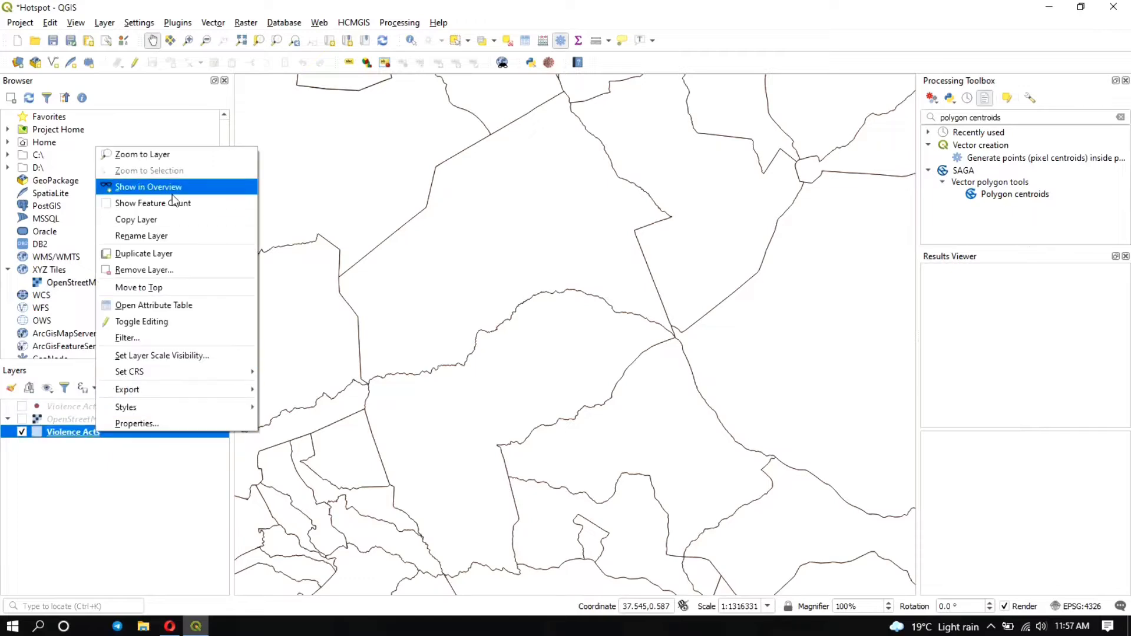
click(179, 158)
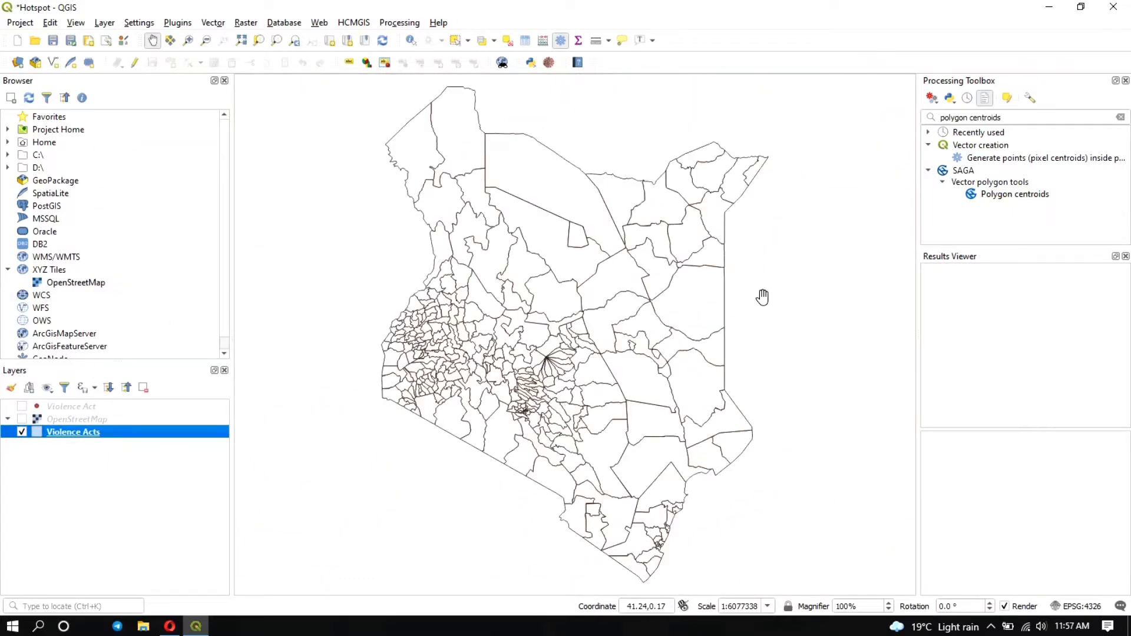
right_click(62, 434)
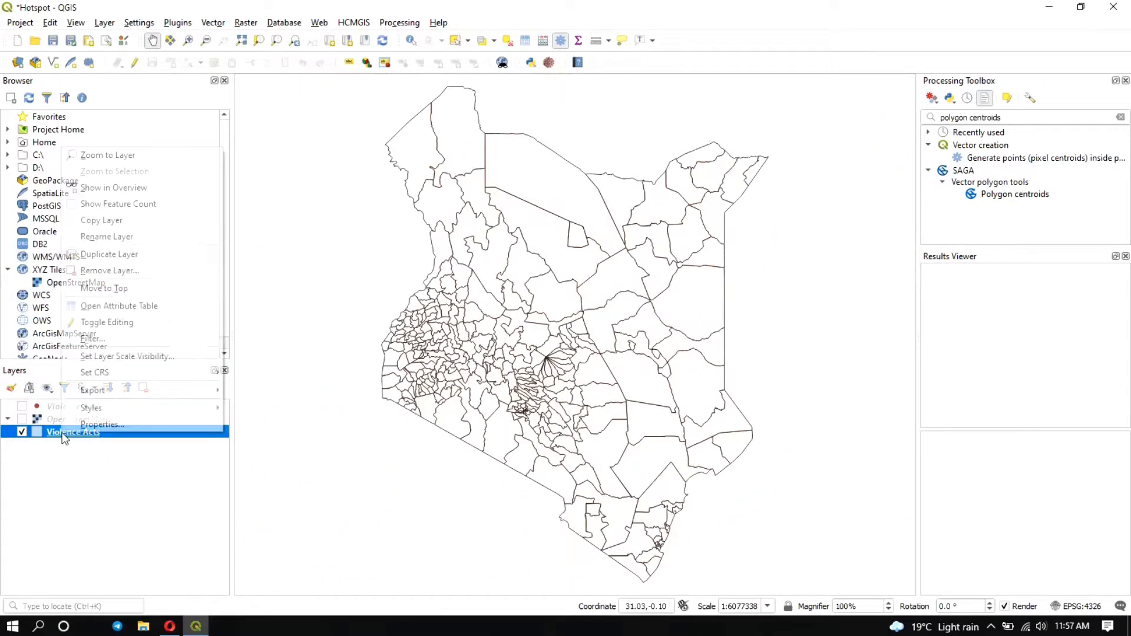
click(111, 309)
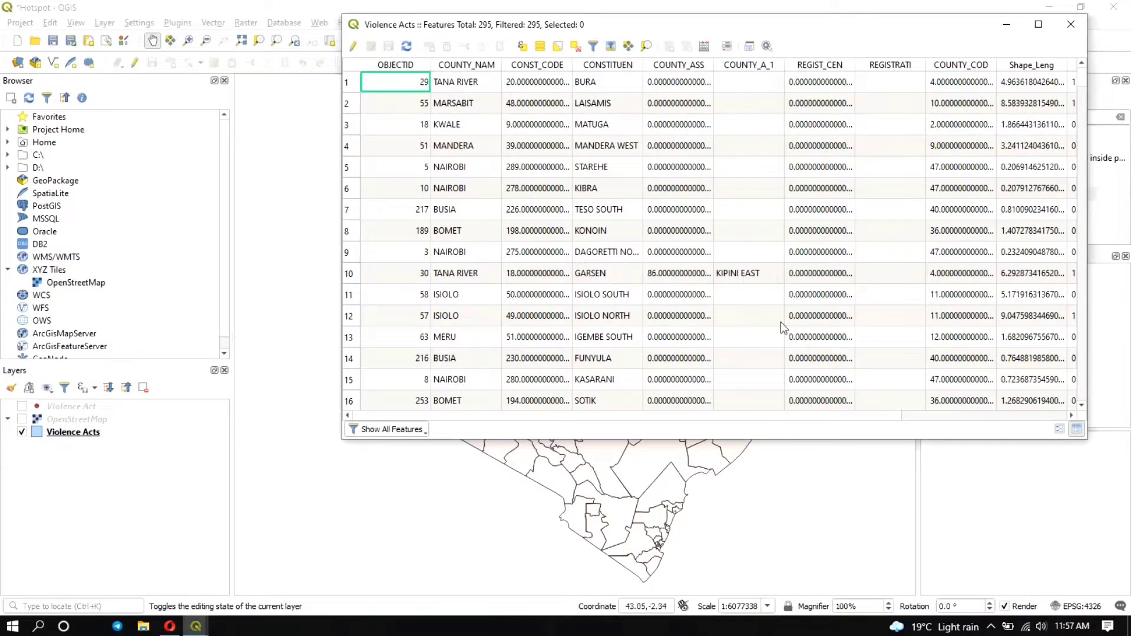
drag(542, 415, 706, 415)
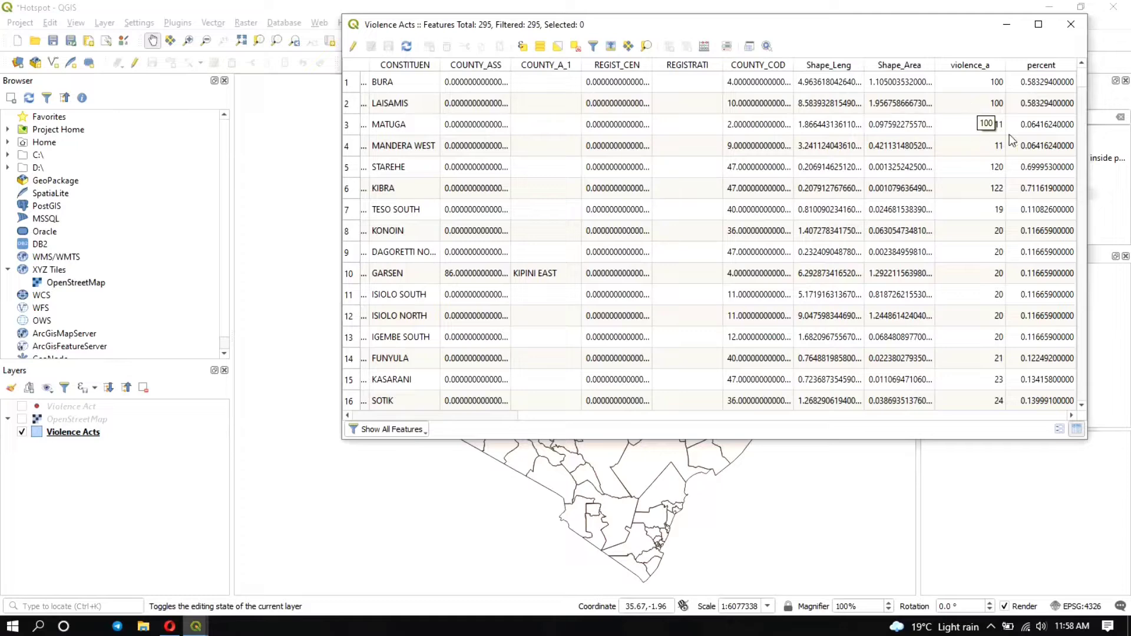
click(1072, 25)
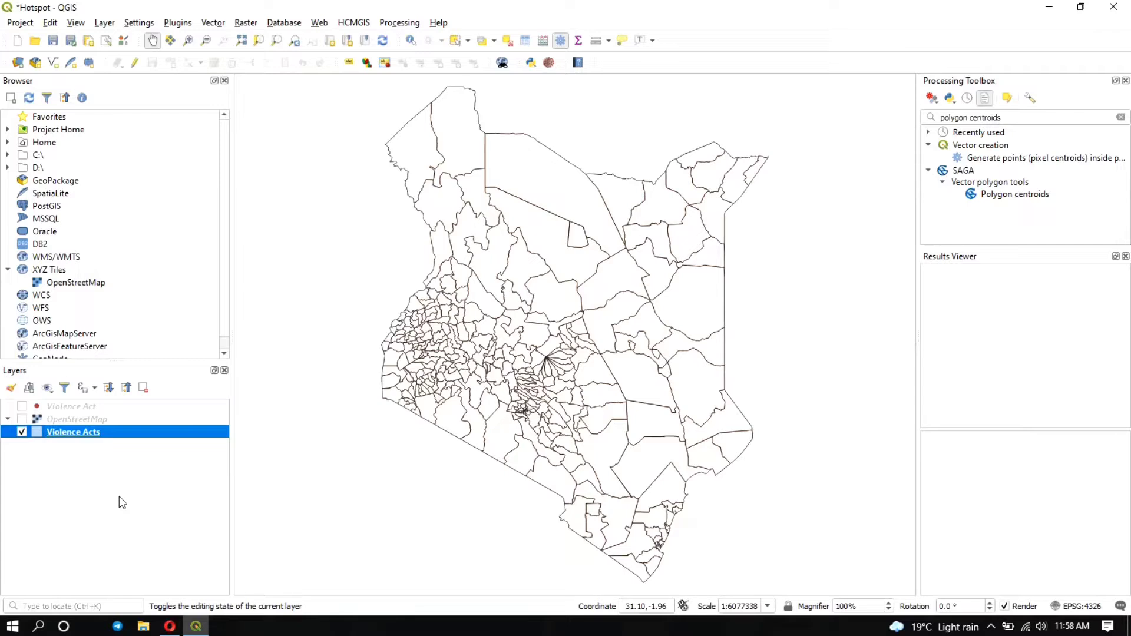
Step: In the Violence Acts layer properties, change the symbology from Single symbol to Graduated
right_click(80, 438)
click(113, 433)
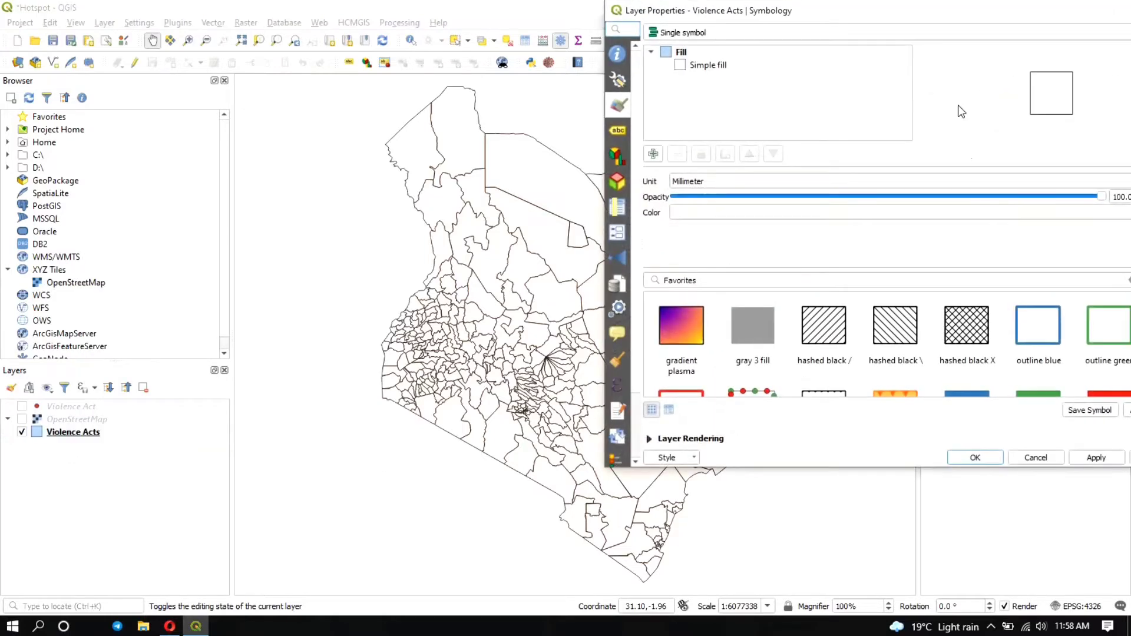
drag(845, 13, 521, 27)
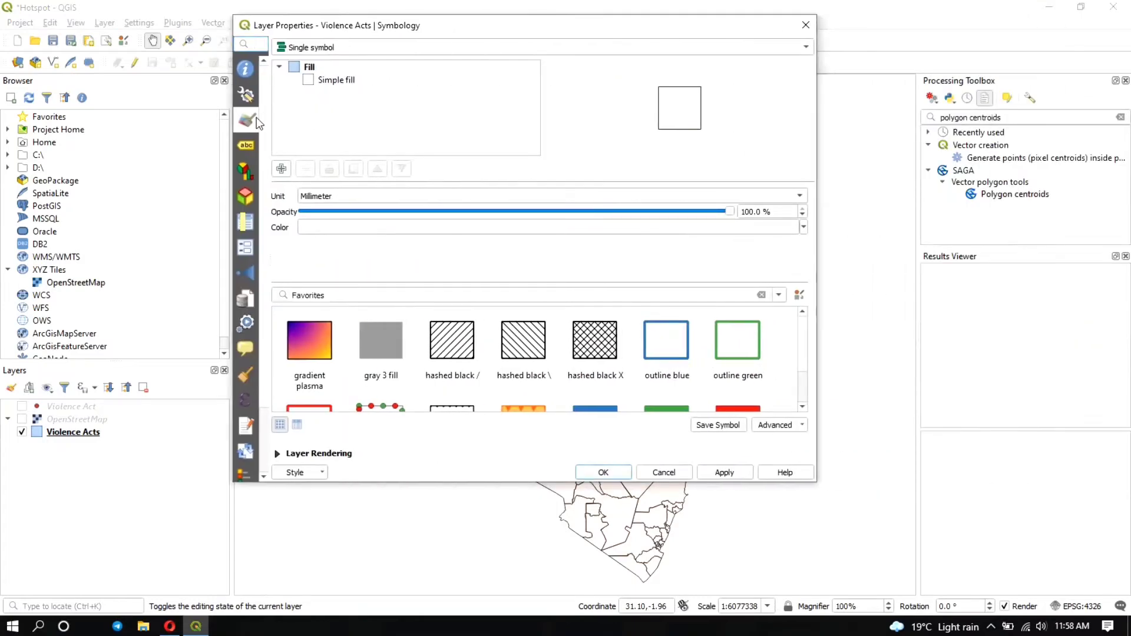
click(338, 49)
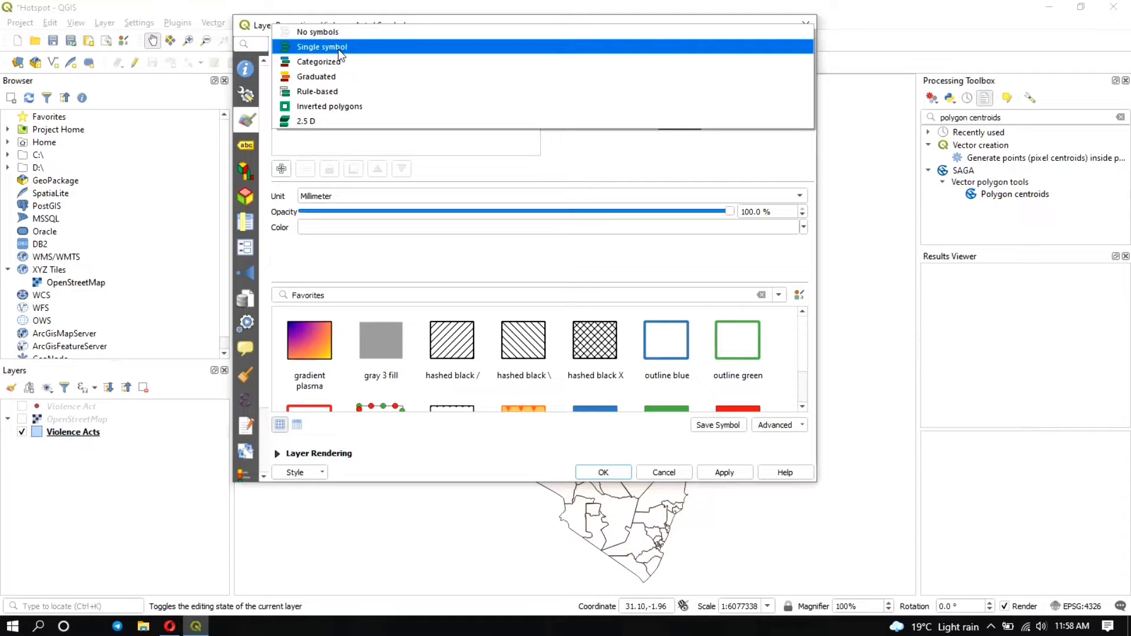
click(326, 77)
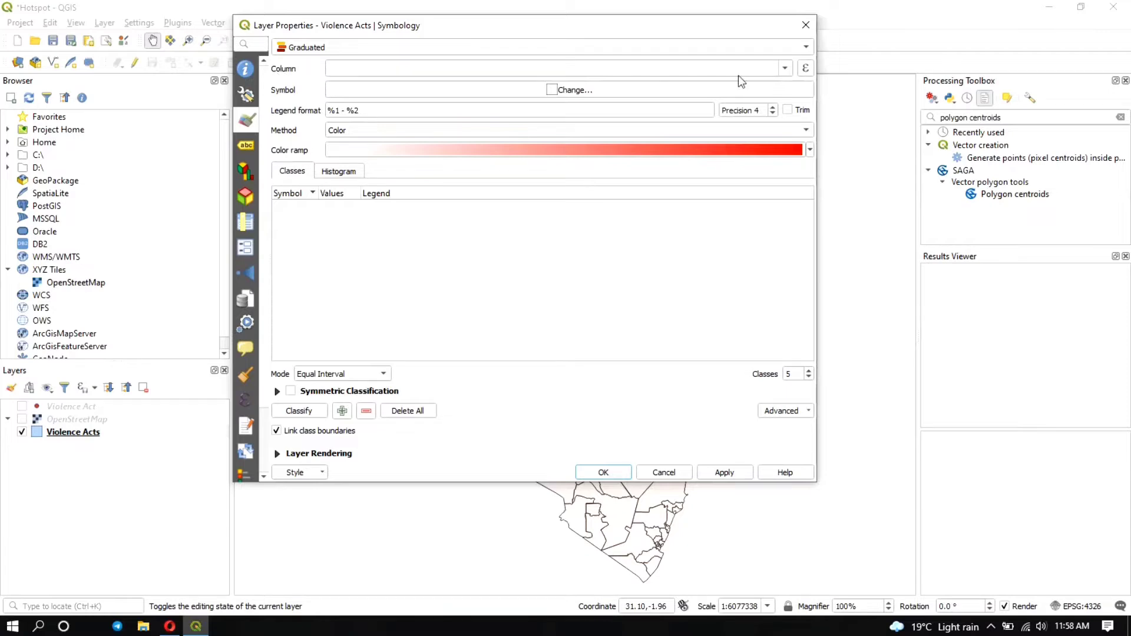
Step: Classify the layer by violence_a into five Equal Interval classes
click(783, 69)
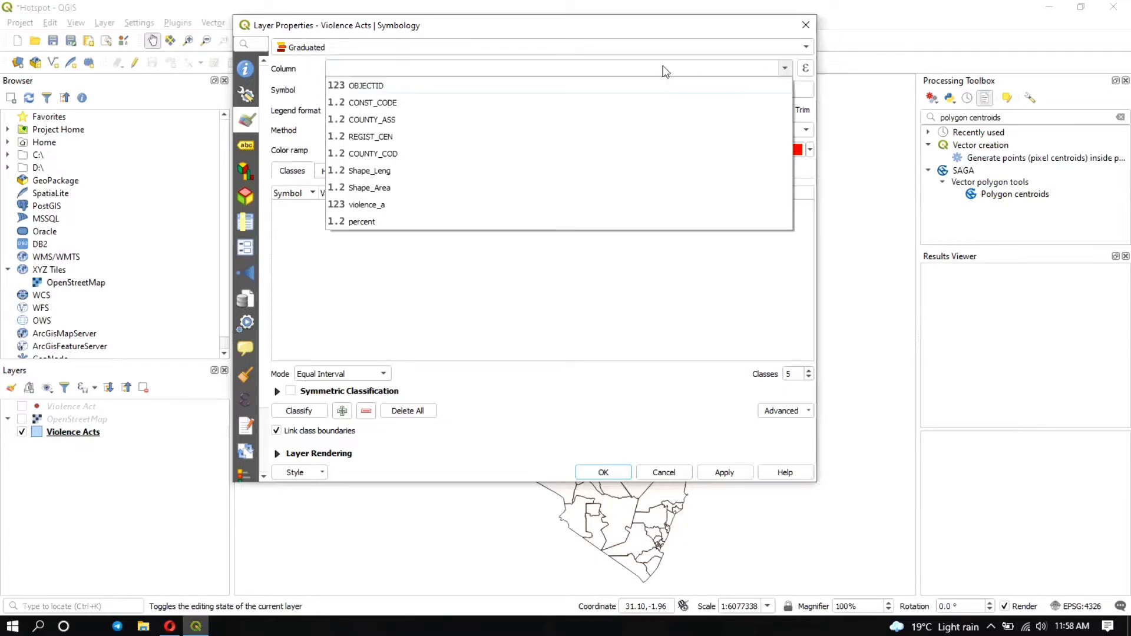
click(388, 203)
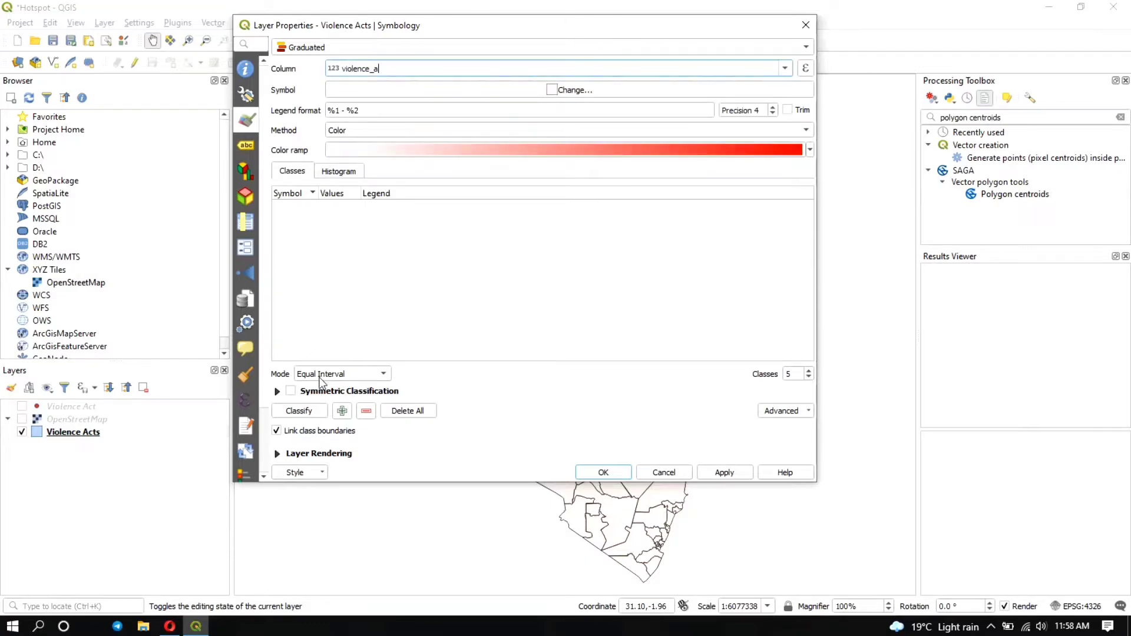
click(379, 374)
click(377, 375)
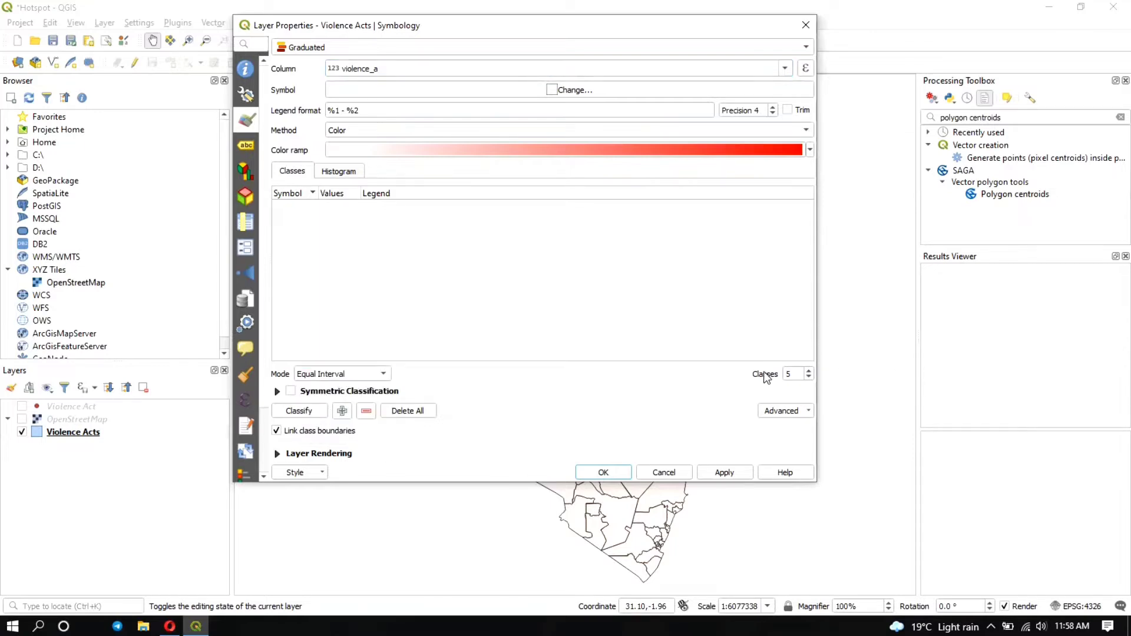
click(300, 412)
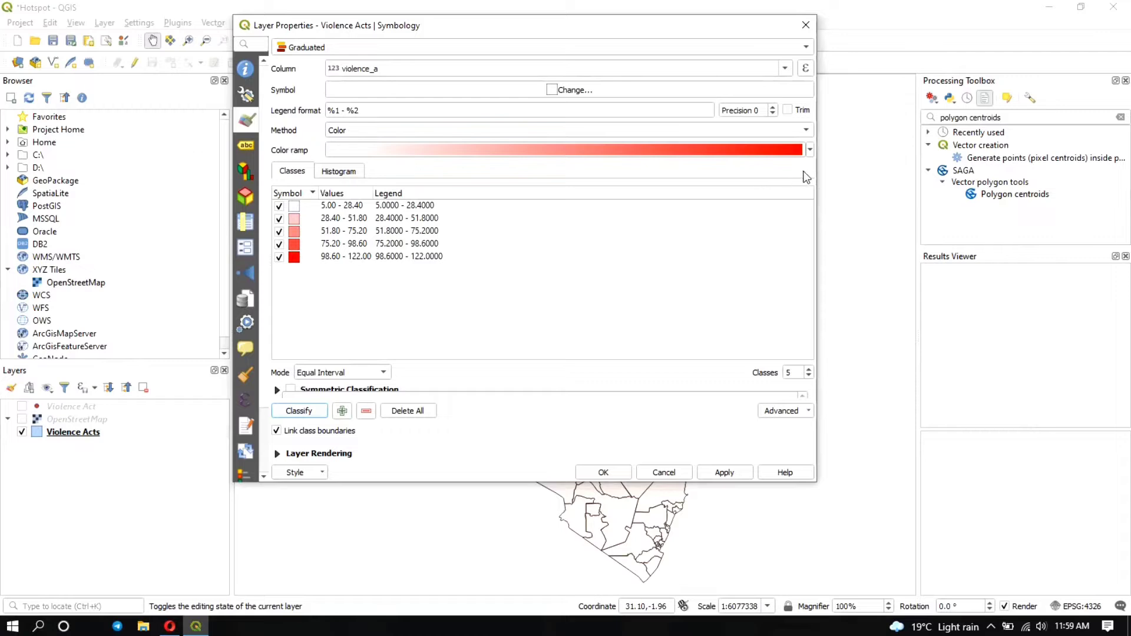
Step: Colour the graduated classes with the Reds ramp and apply the styling
click(810, 149)
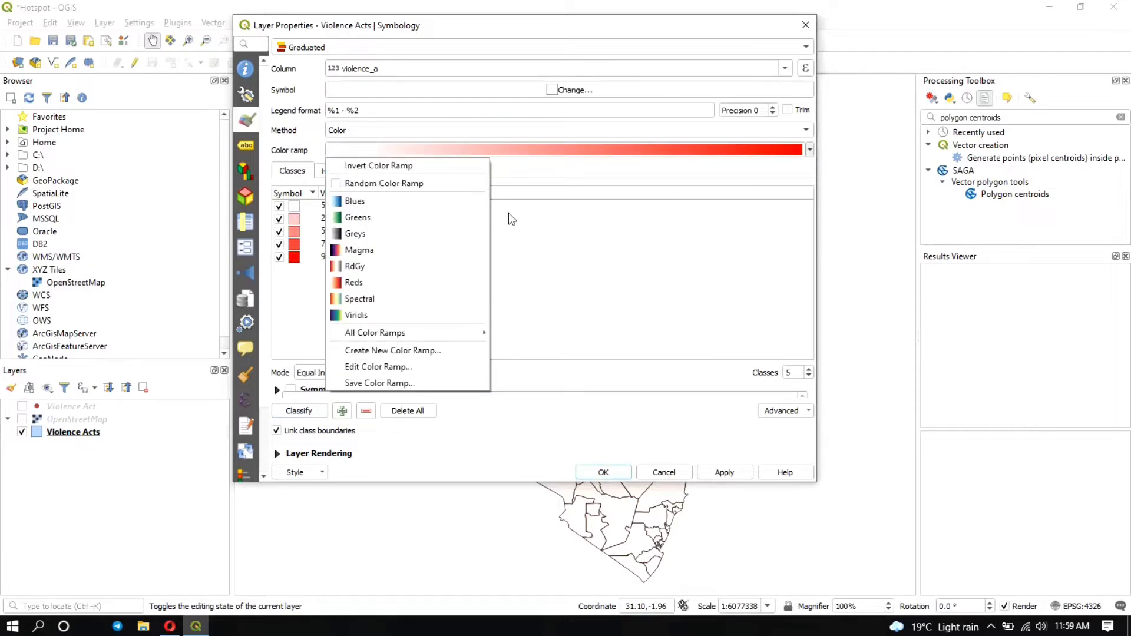
click(375, 282)
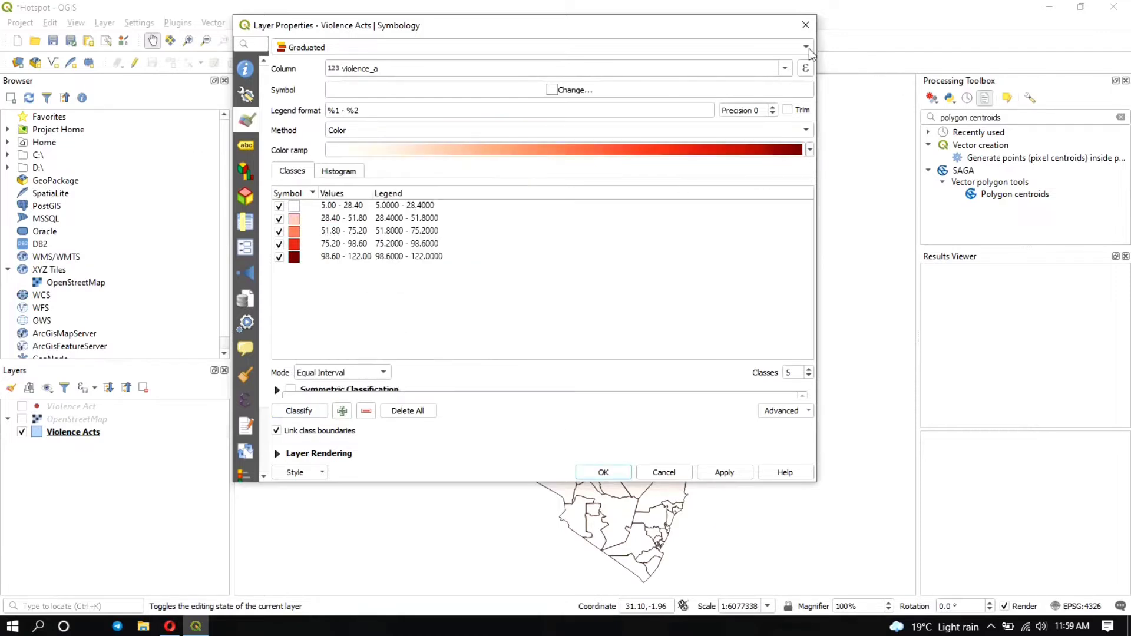
click(733, 474)
click(603, 472)
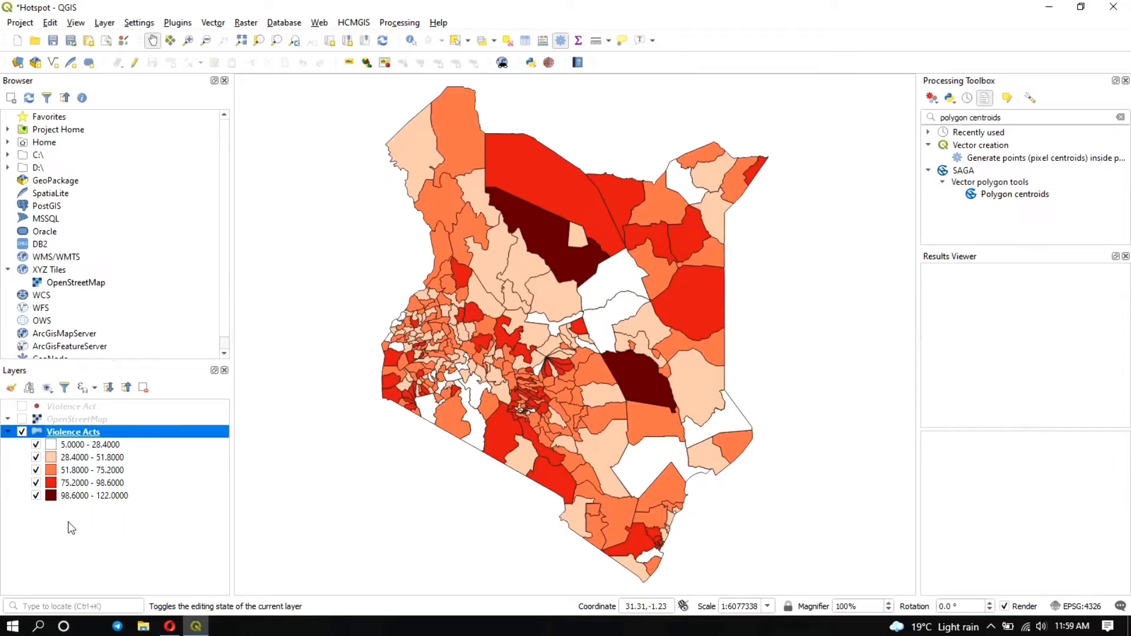
Step: Enable Trim on the Violence Acts label precision so classes read 5 - 28 through 99 - 122
right_click(69, 436)
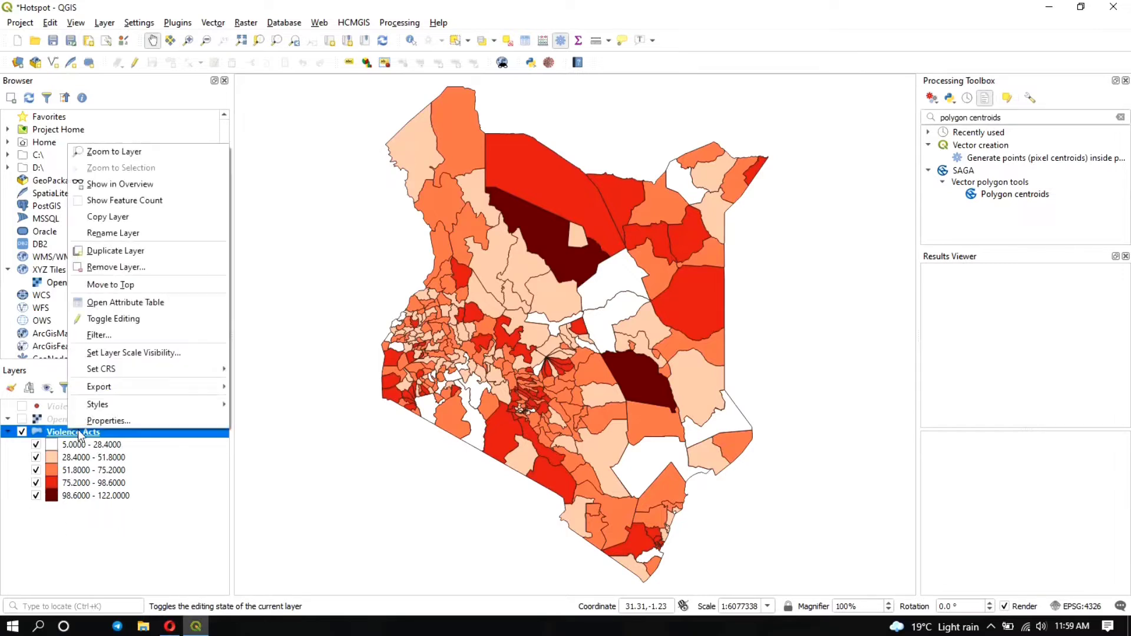
click(88, 423)
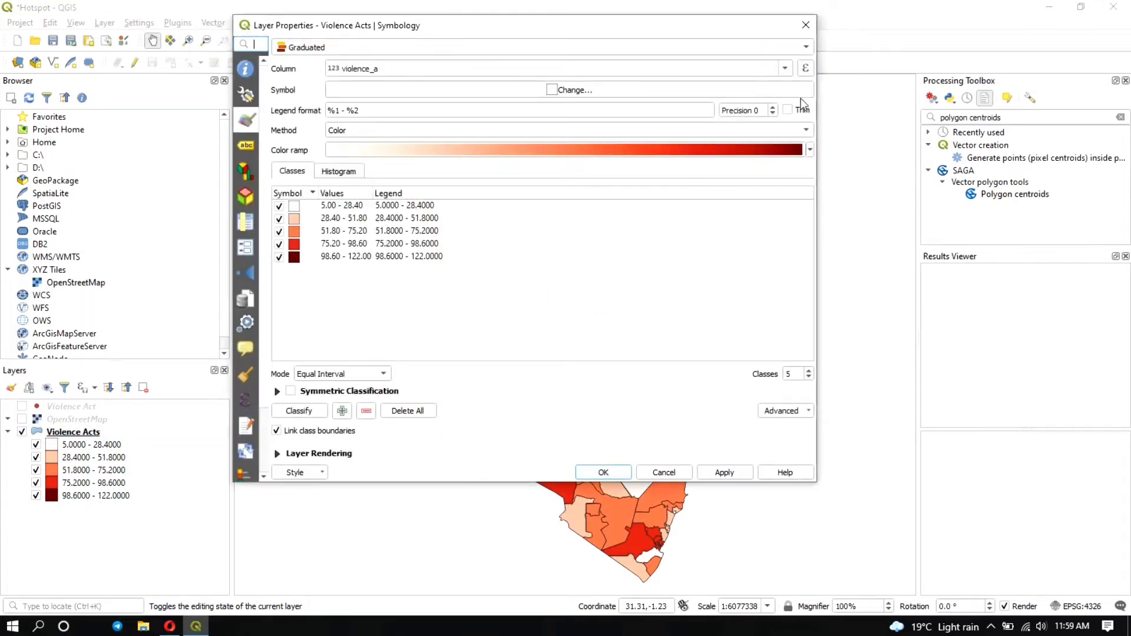
click(787, 111)
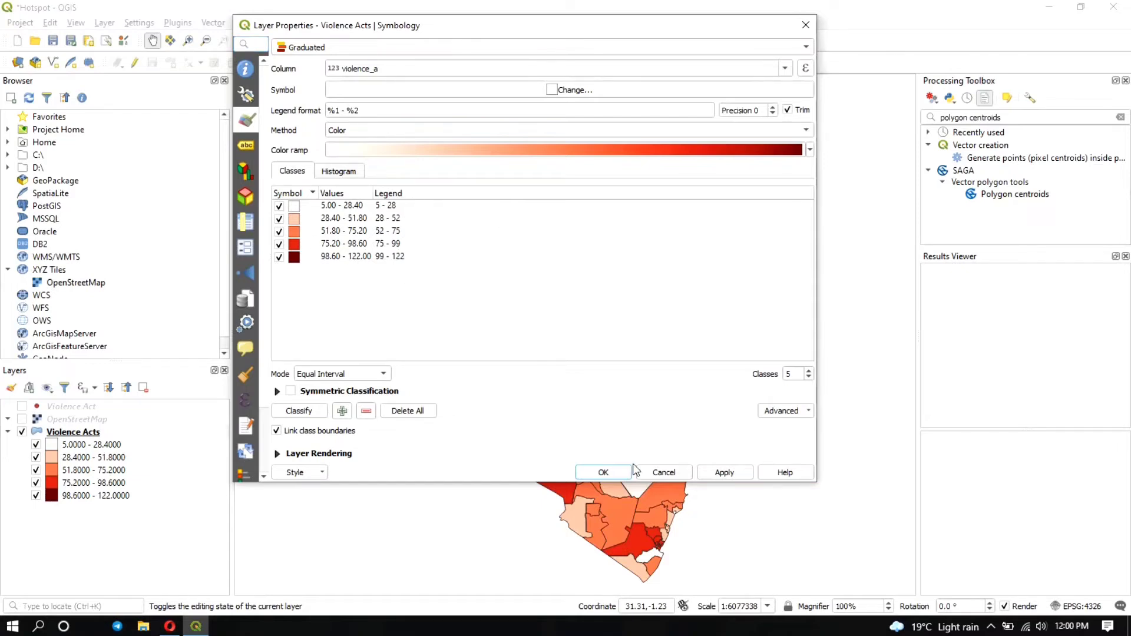
click(716, 469)
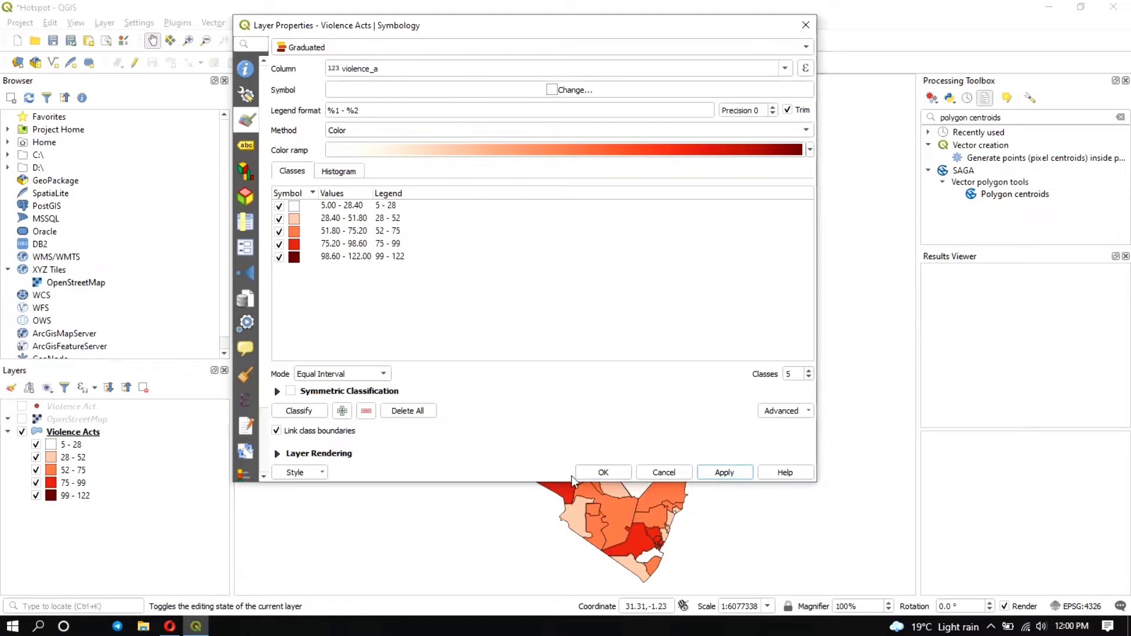
click(602, 474)
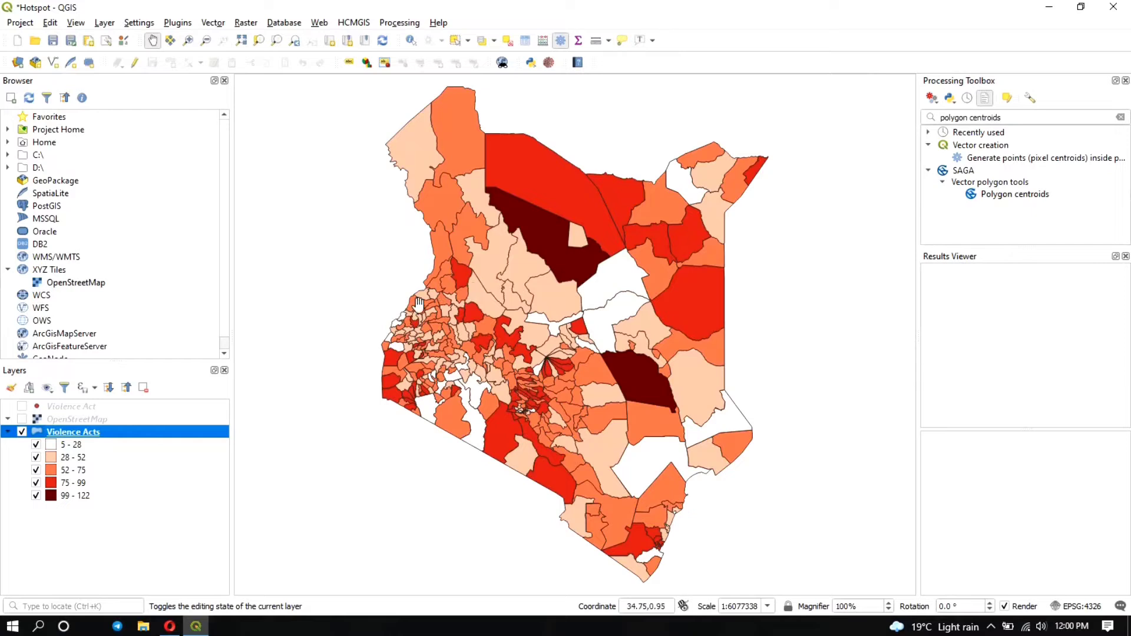
Step: Turn on the Violence Act point layer over the shaded constituencies and select it
click(23, 432)
click(22, 407)
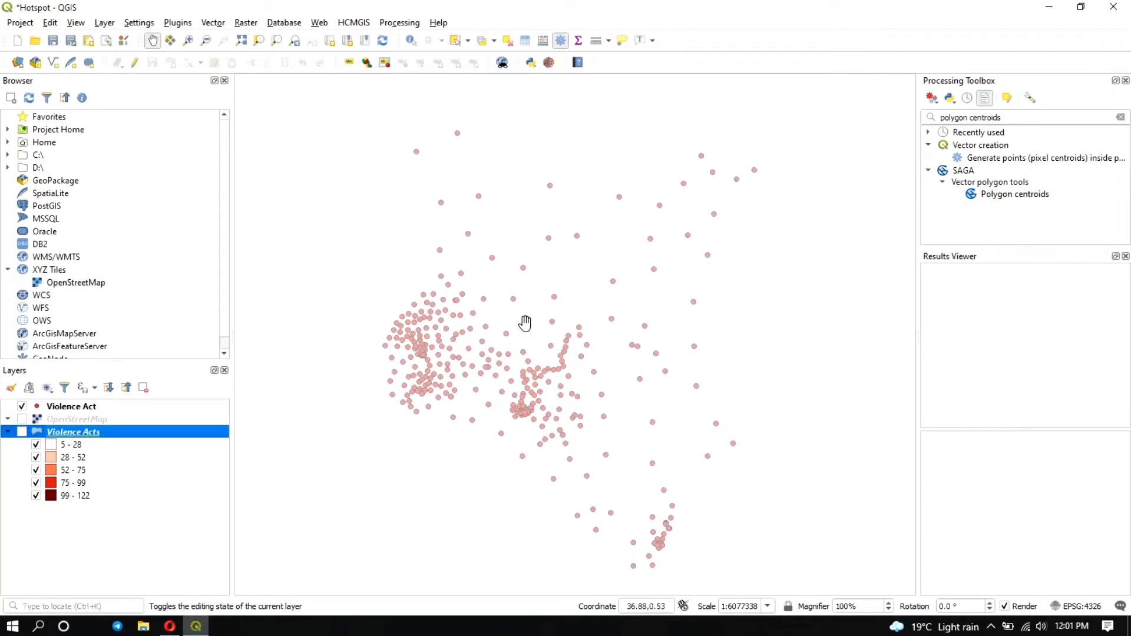
click(23, 432)
scroll(548, 332, down, 4)
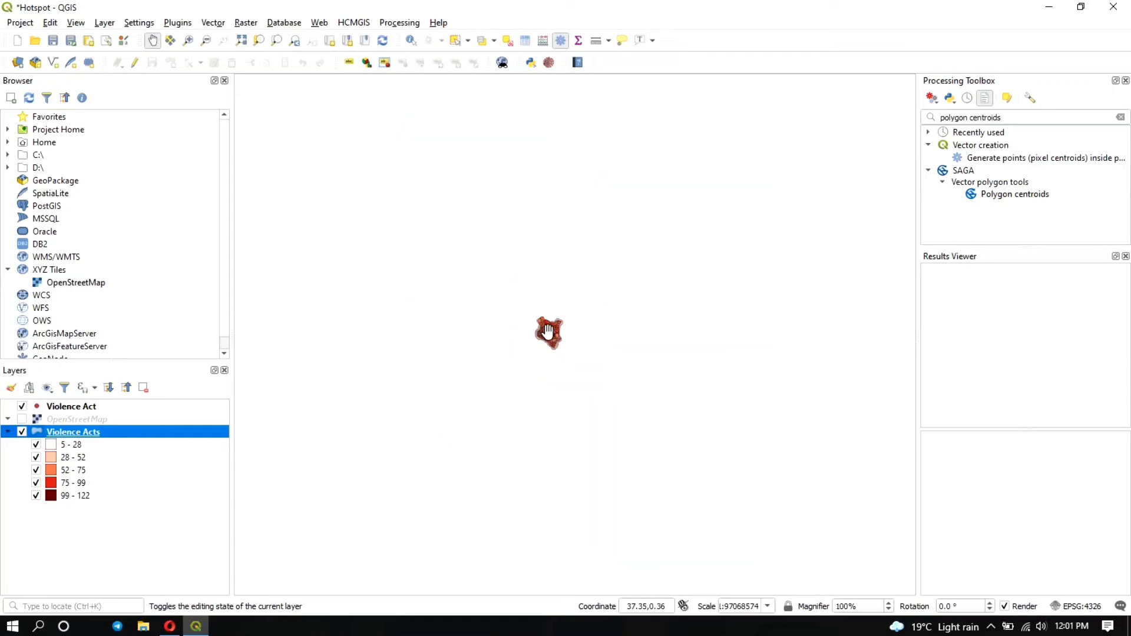
scroll(548, 332, up, 8)
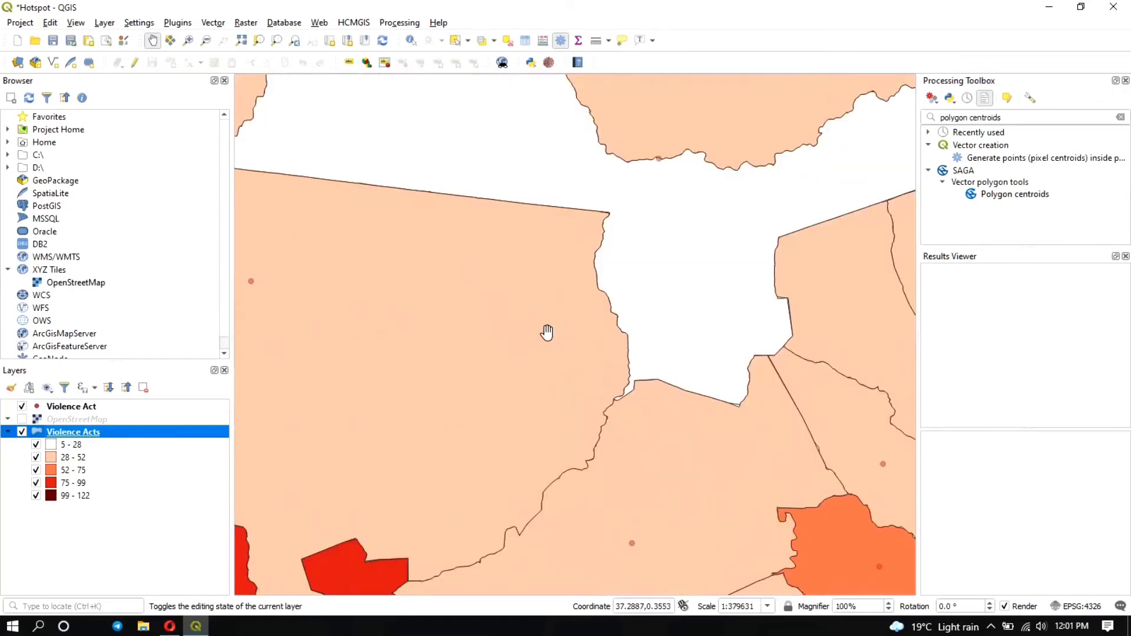
scroll(547, 331, down, 2)
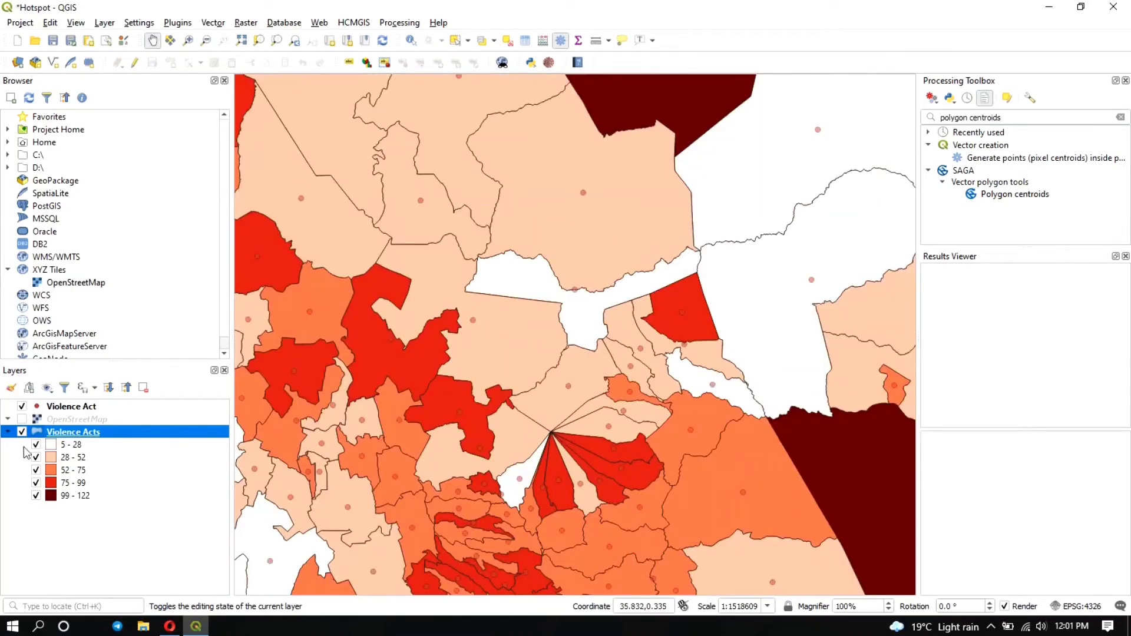
click(39, 410)
Step: Style the Violence Act points with the 'dot blue' favourite at size 4
right_click(56, 409)
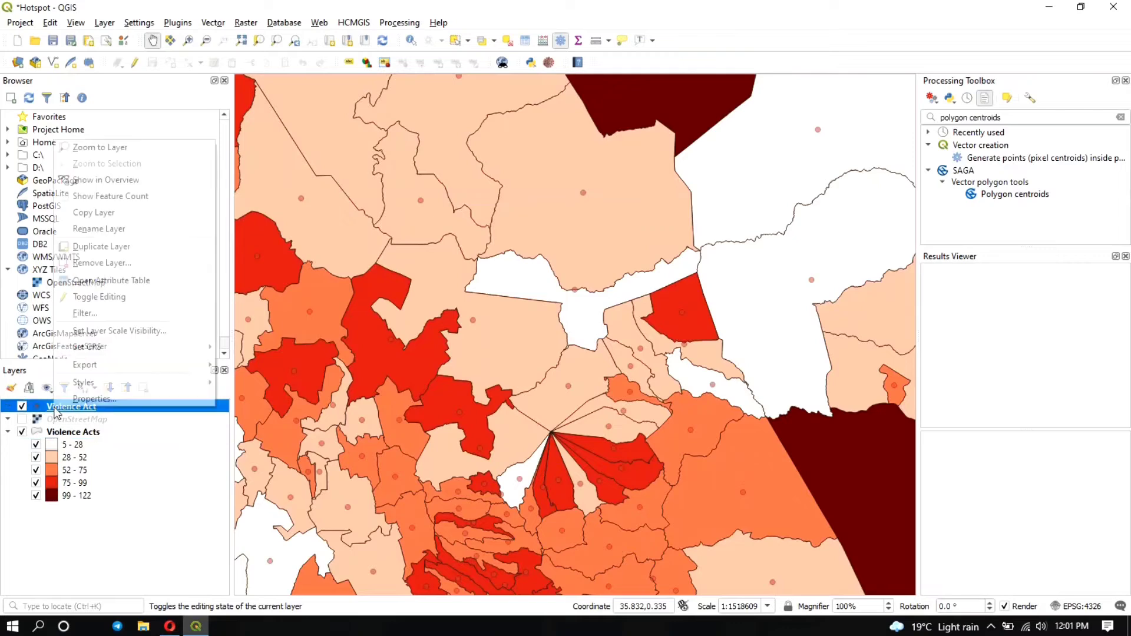
click(87, 407)
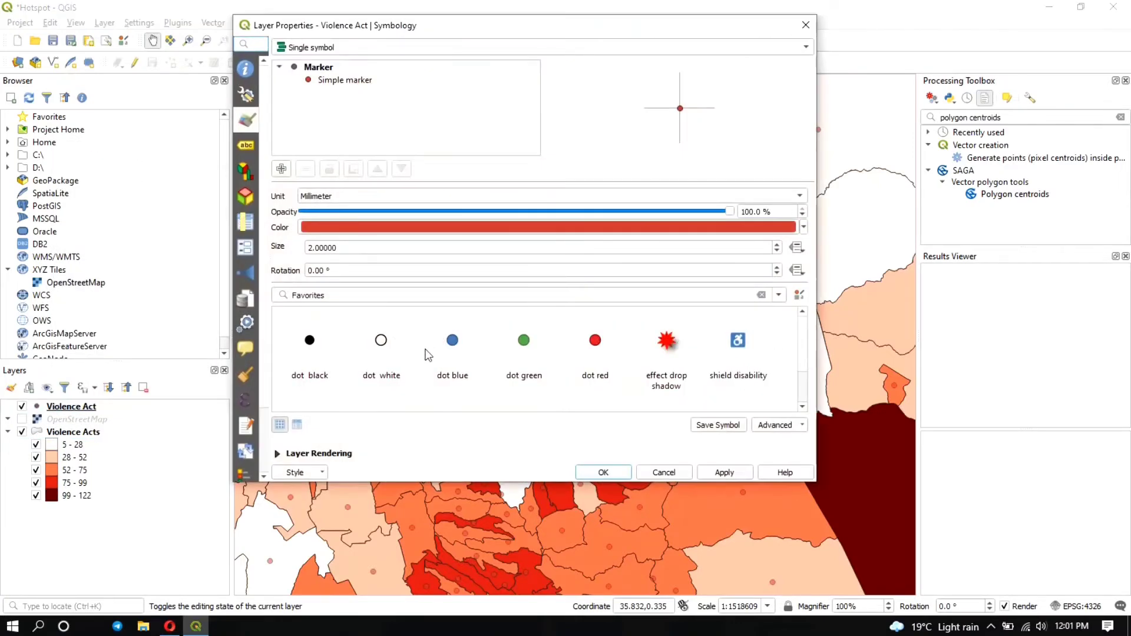
click(450, 350)
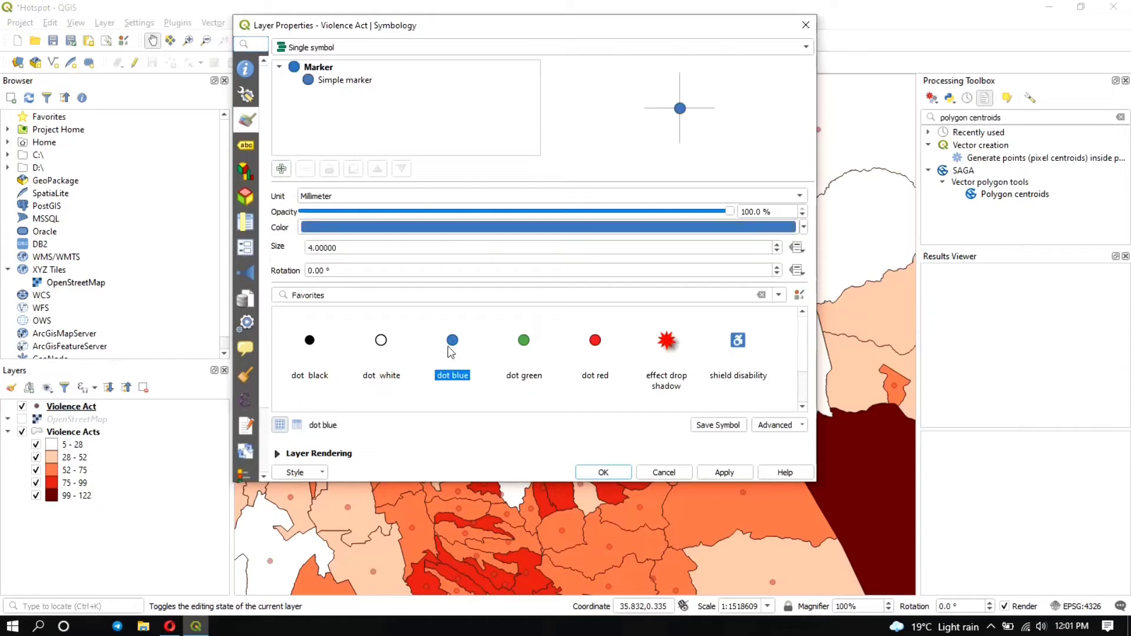
click(605, 470)
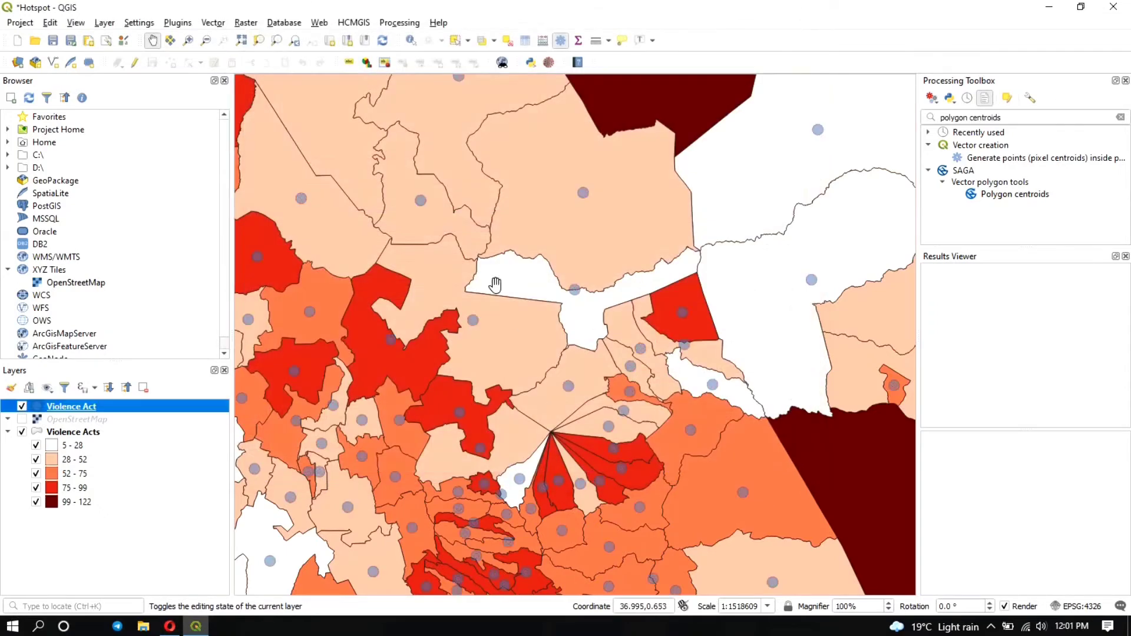
right_click(70, 411)
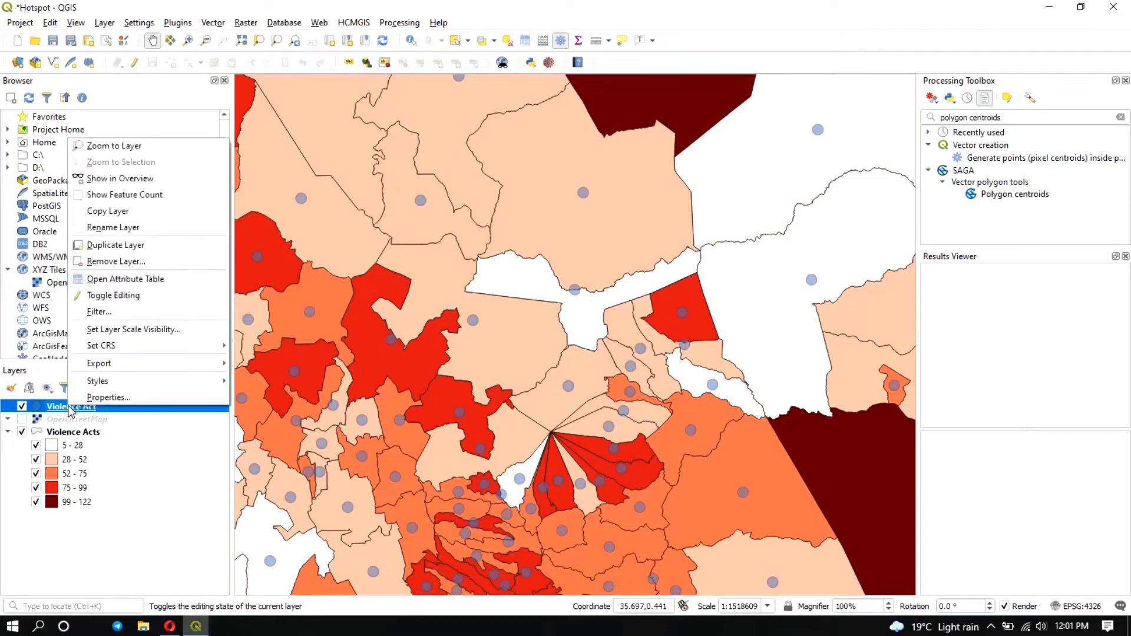
click(144, 284)
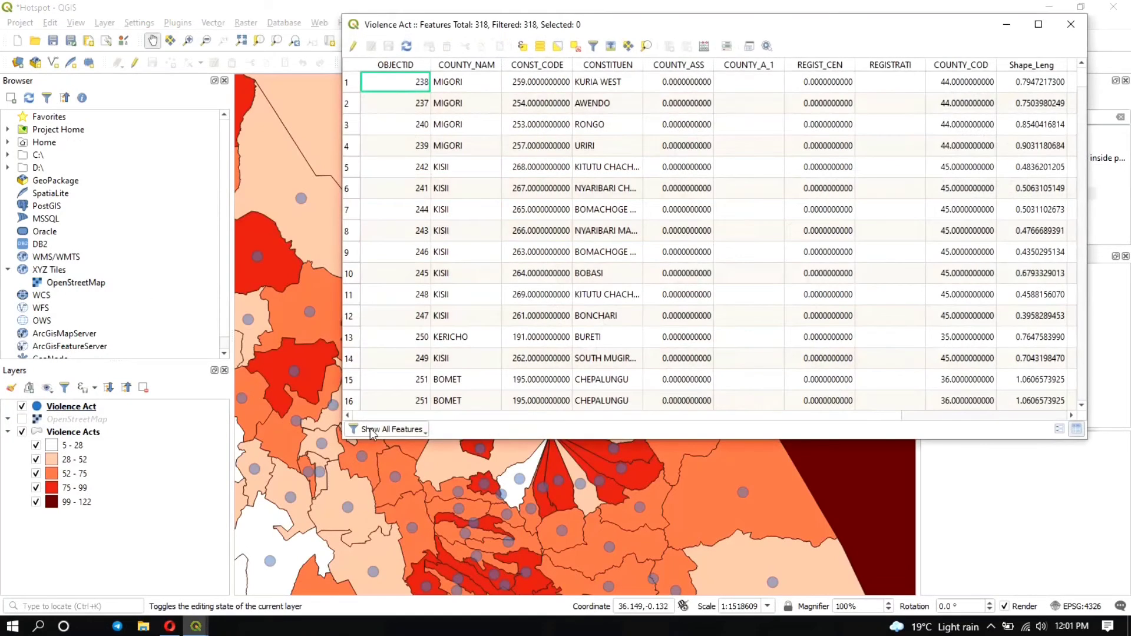
drag(461, 417, 794, 406)
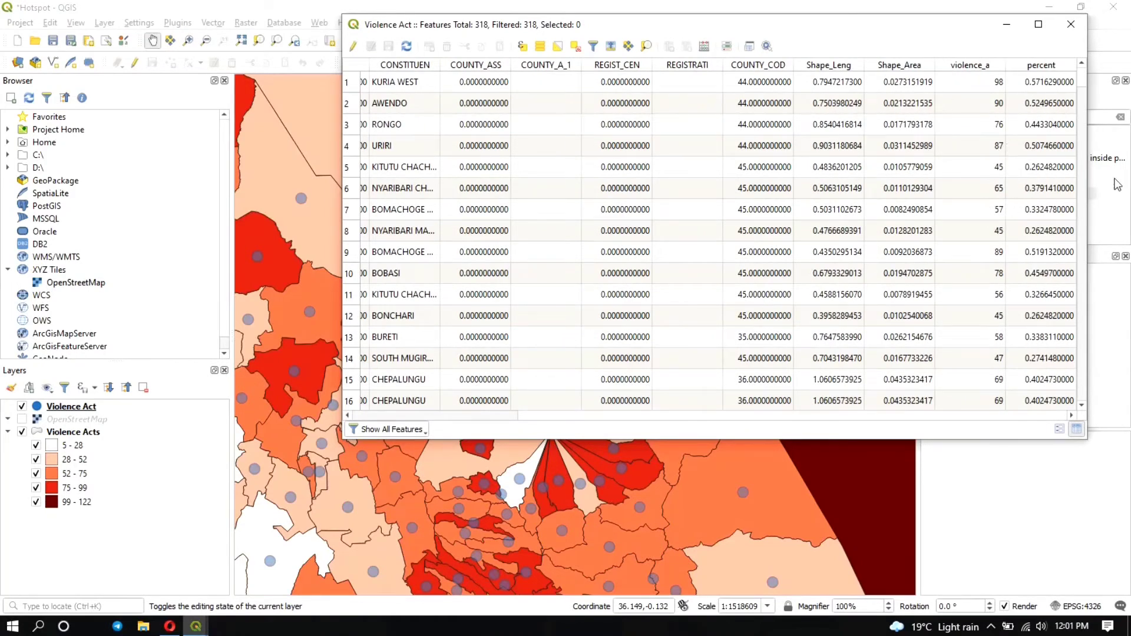
click(1071, 24)
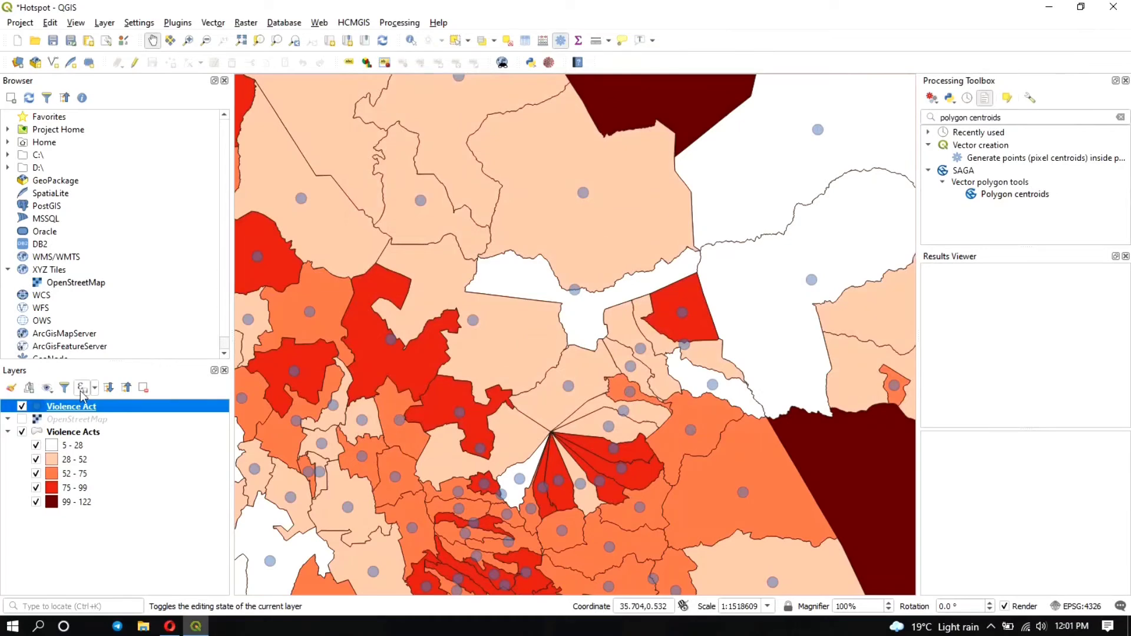
Step: Hide the Violence Acts polygons, zoom to the Violence Act points, and show OpenStreetMap
click(22, 432)
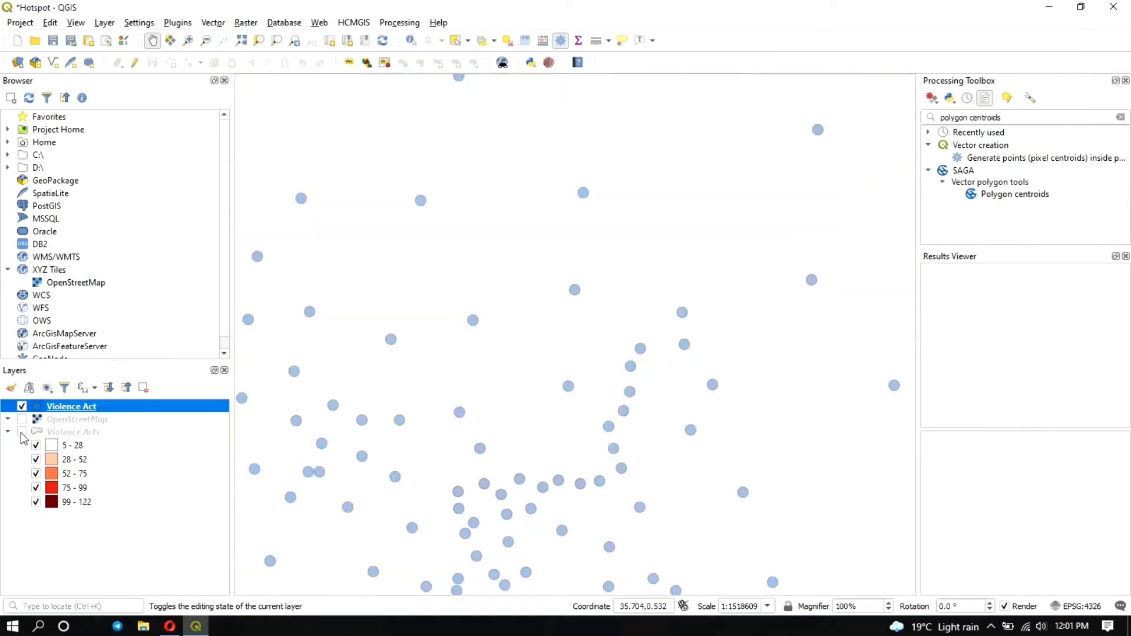
right_click(60, 409)
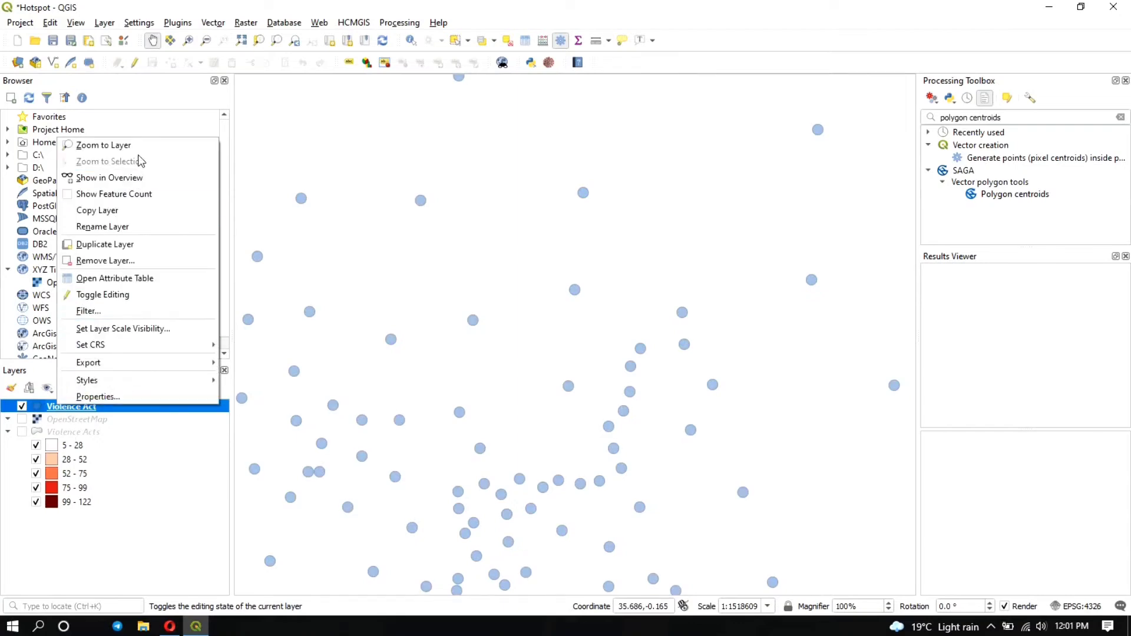
click(104, 145)
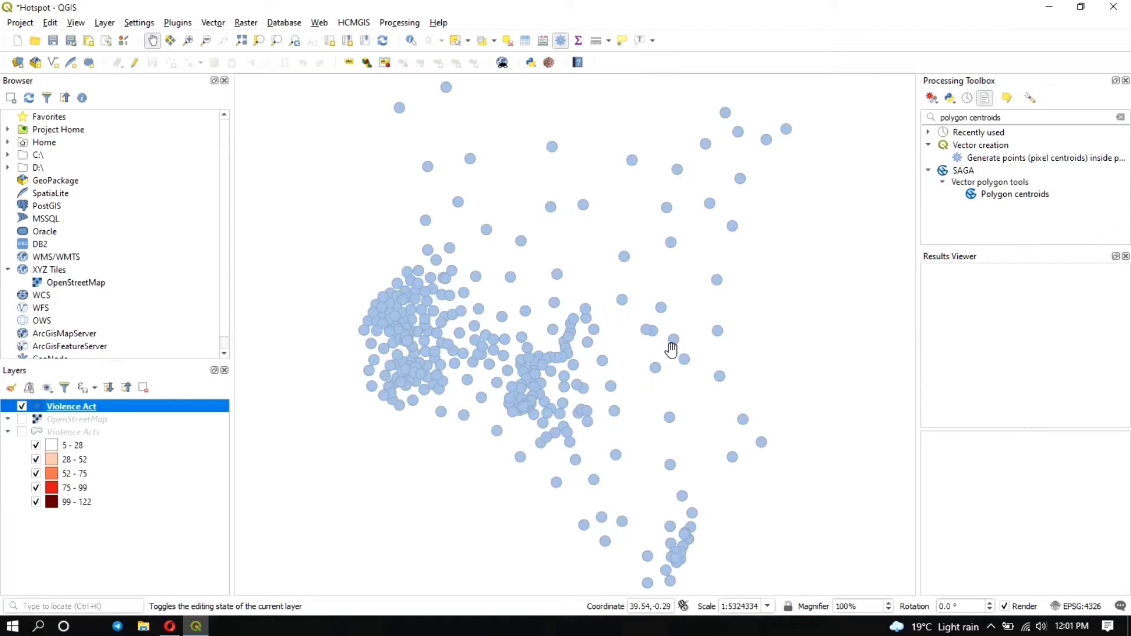
click(22, 419)
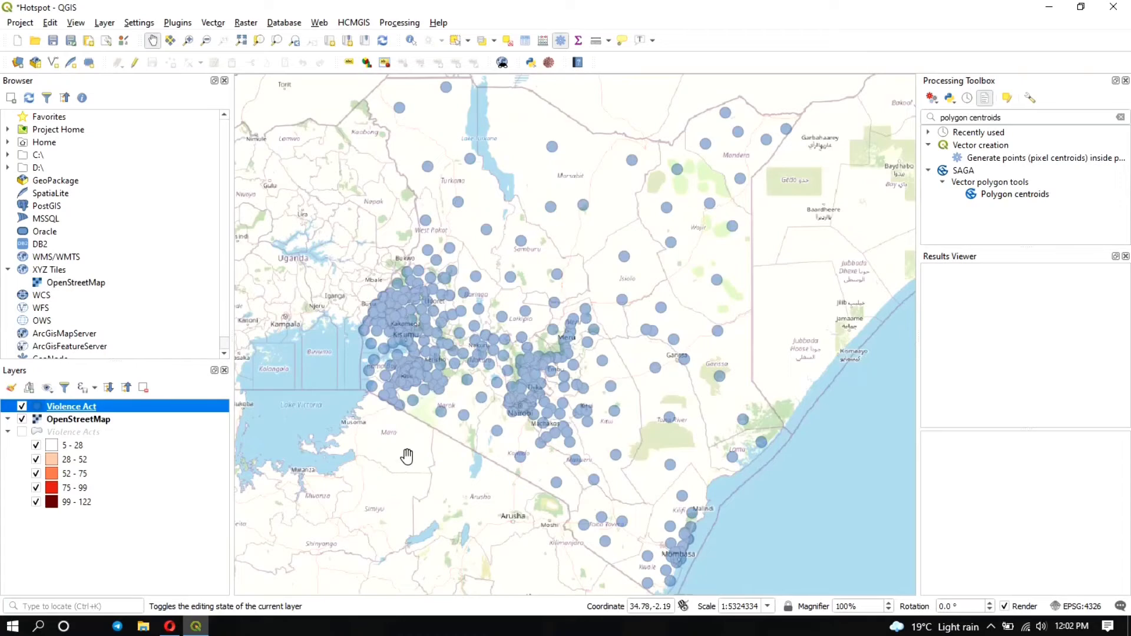
Step: Render the Violence Act points as a Heatmap with the Magma colour ramp and apply it
right_click(67, 408)
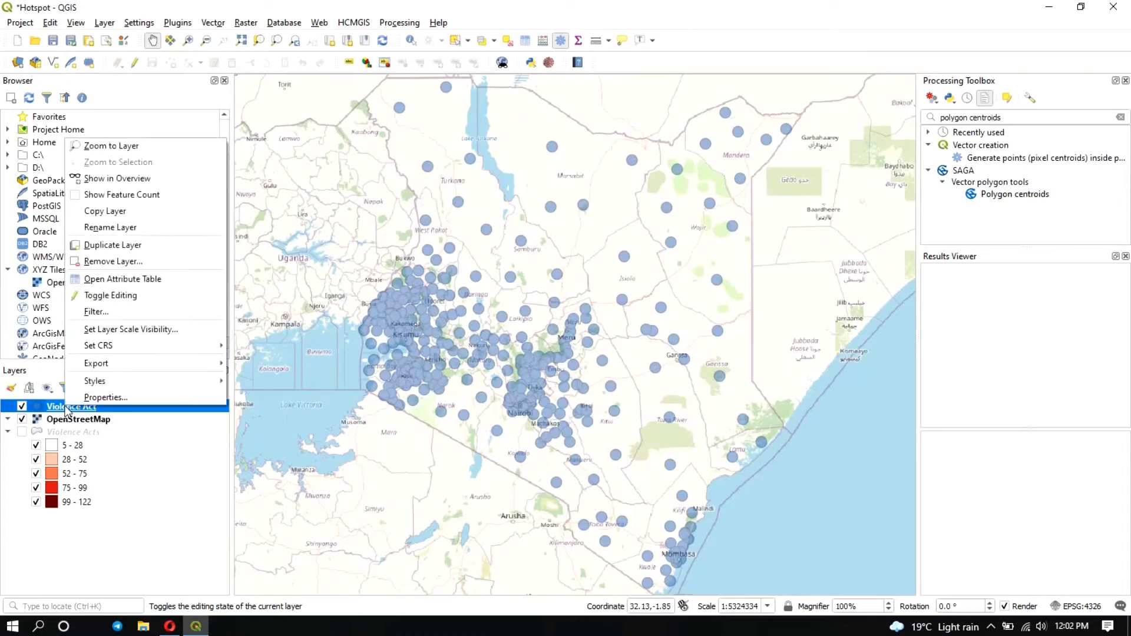
click(75, 398)
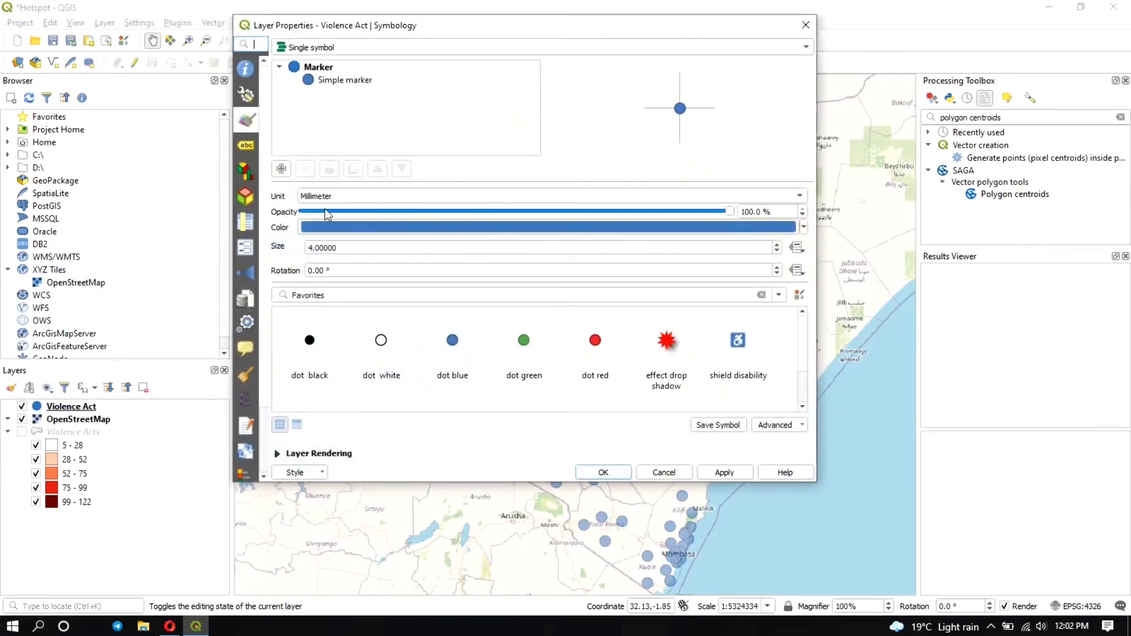
click(372, 49)
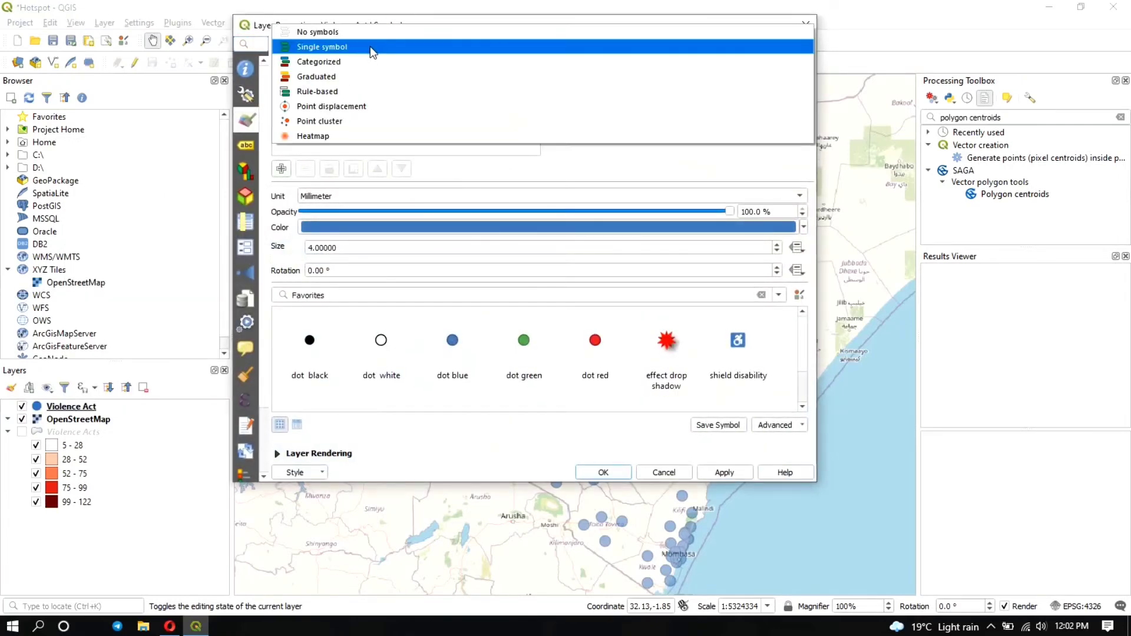
click(323, 135)
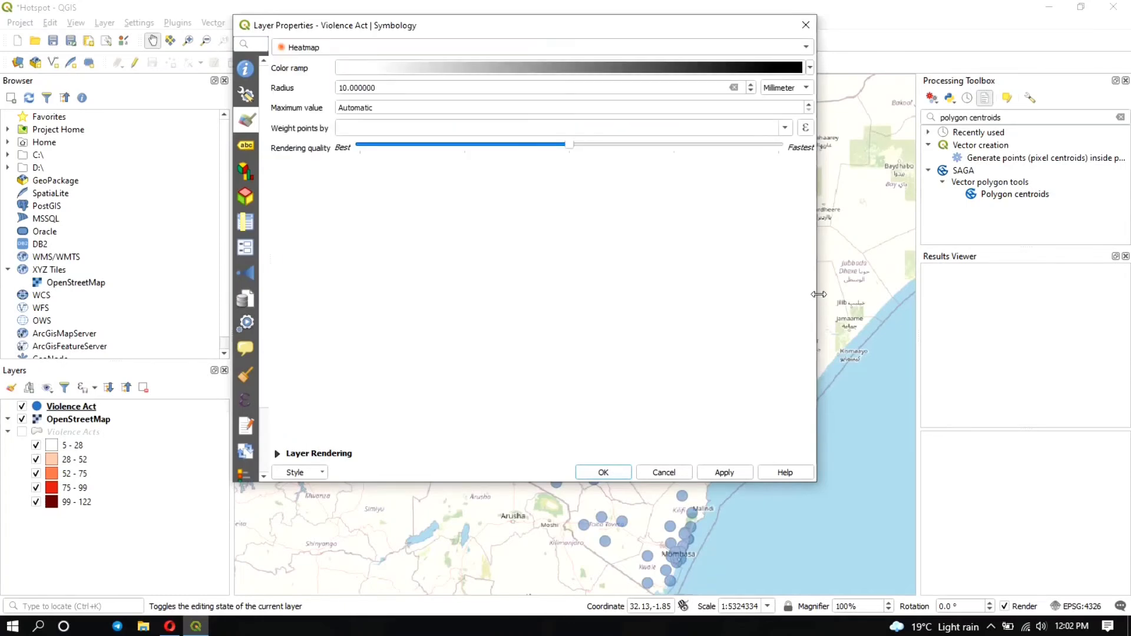
click(812, 69)
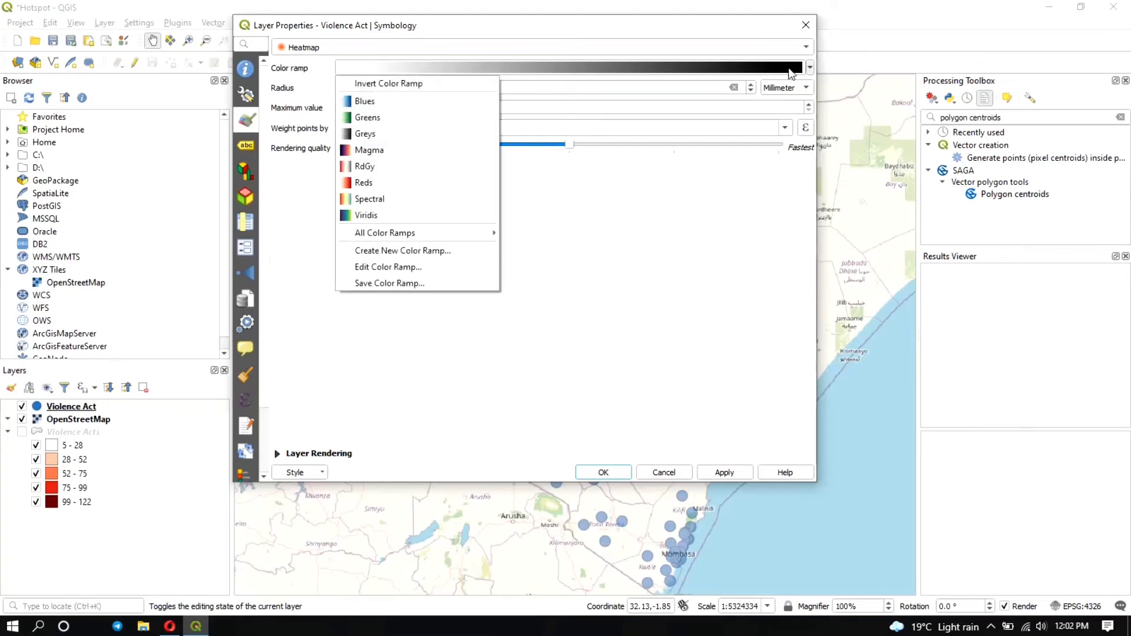
click(395, 151)
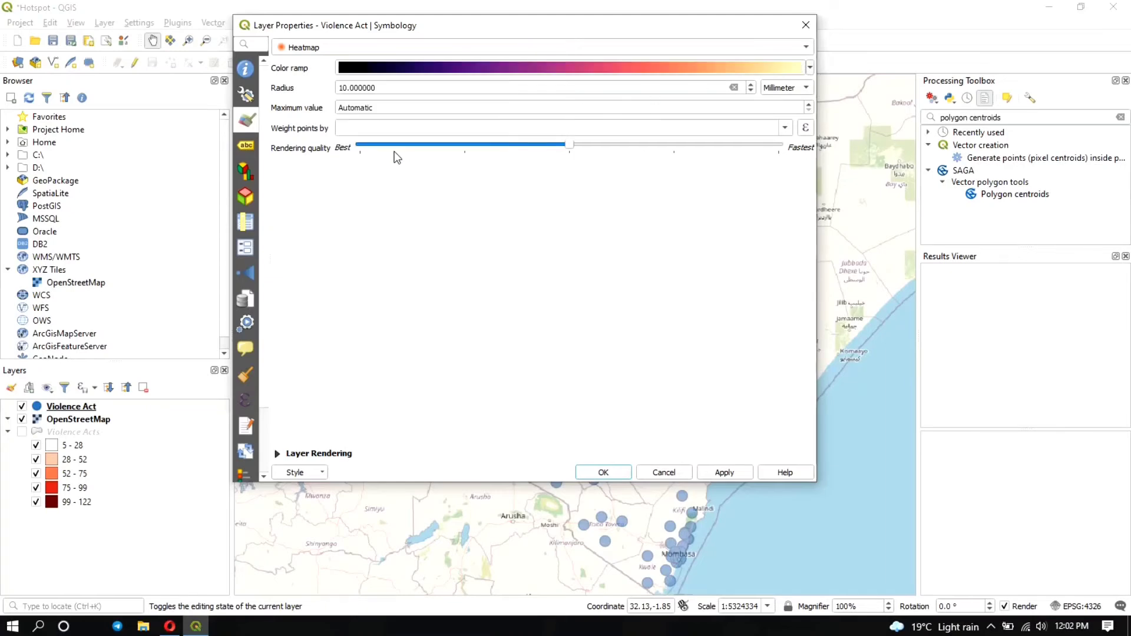
click(731, 478)
drag(480, 25, 1053, 55)
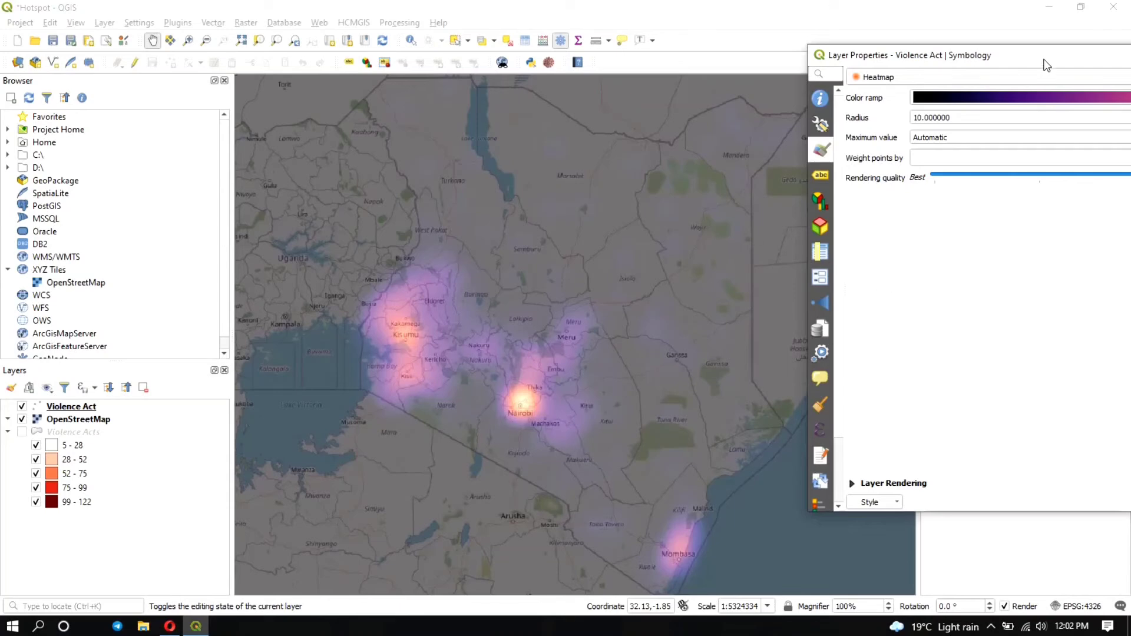
Step: Lower the heatmap layer opacity to about 50% under Layer Rendering and confirm
drag(1044, 63, 442, 27)
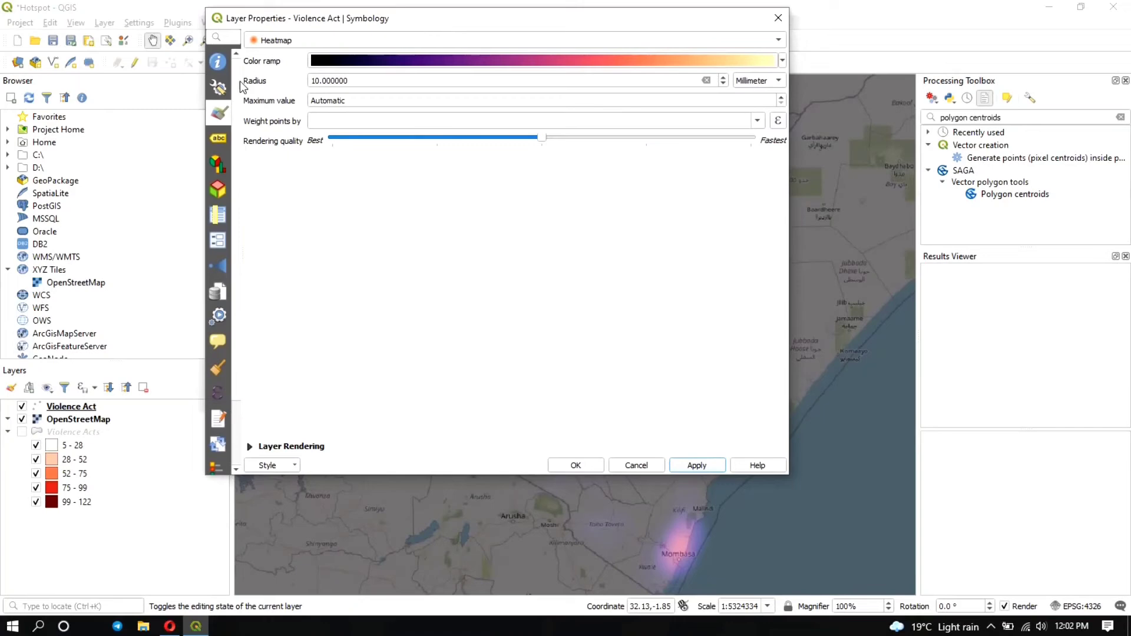
click(249, 446)
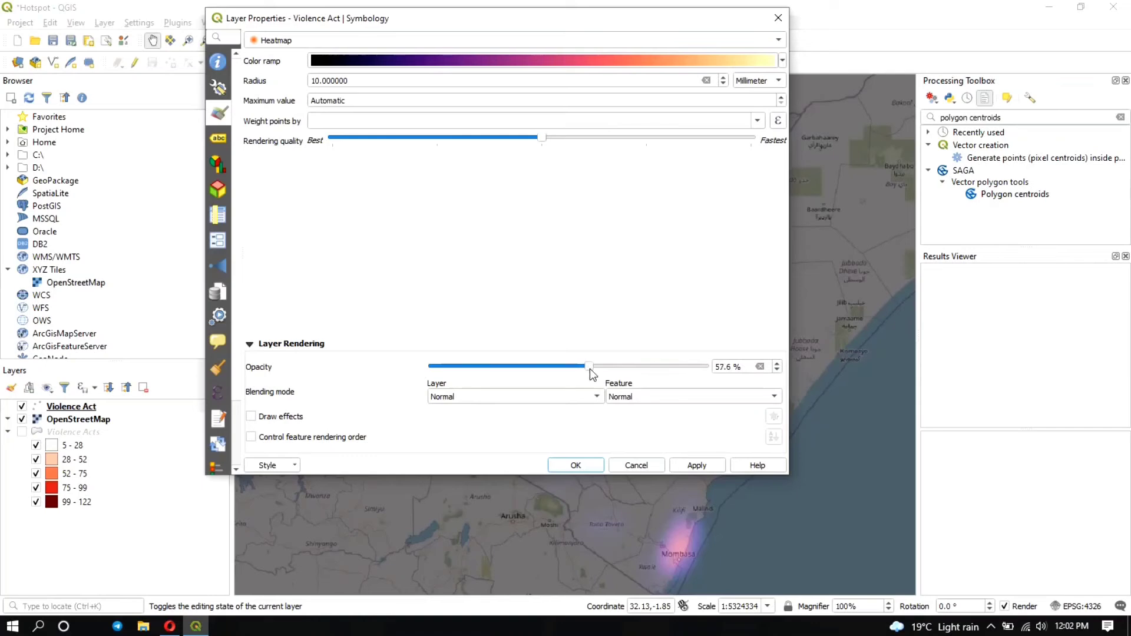
mouse_move(589, 369)
mouse_down()
mouse_move(705, 375)
mouse_move(590, 370)
mouse_up()
click(690, 466)
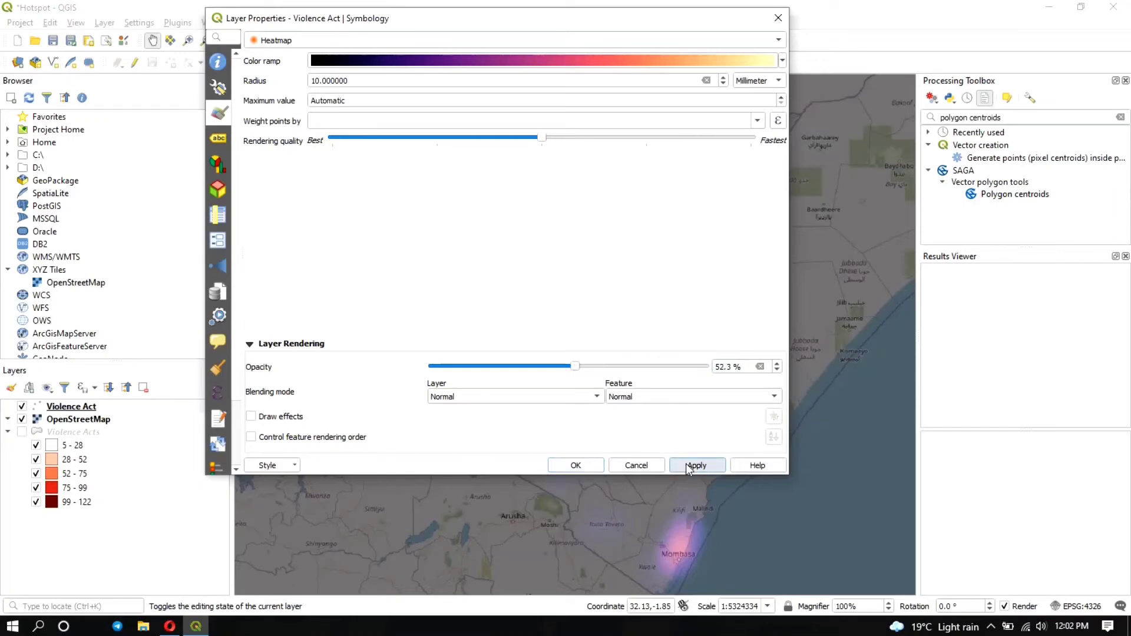
drag(442, 12, 610, 11)
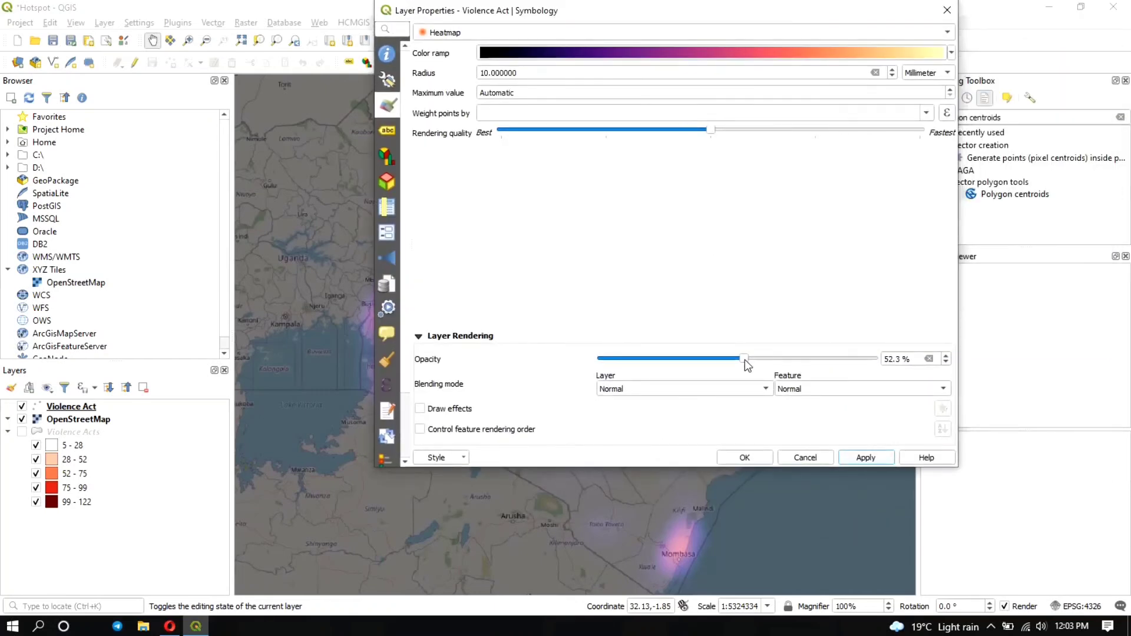
drag(744, 359, 739, 359)
drag(600, 11, 623, 25)
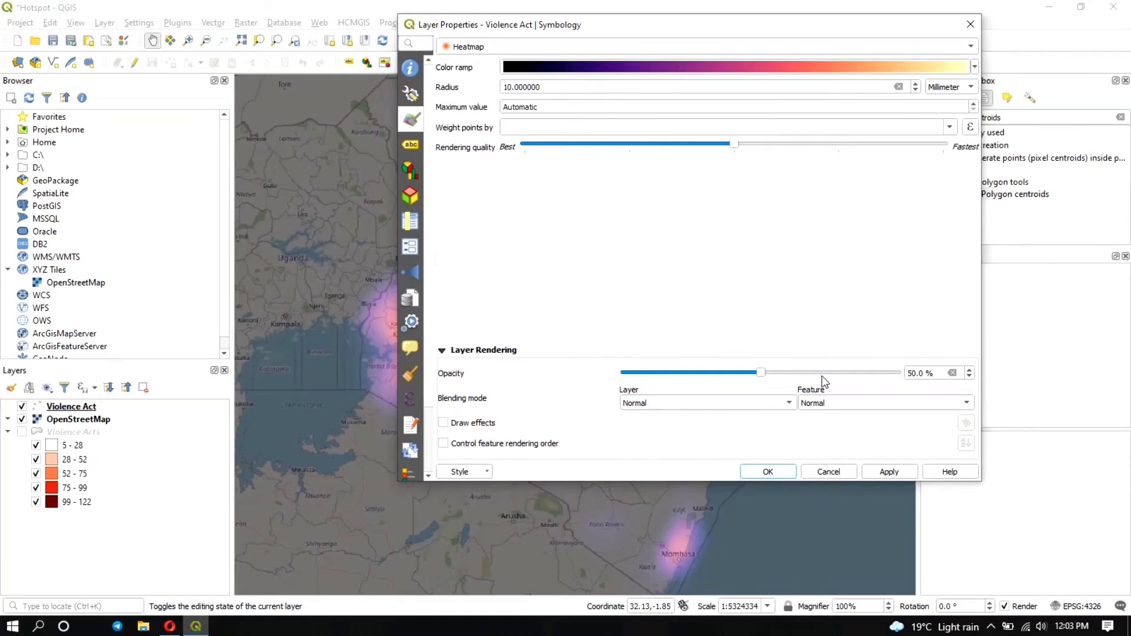
click(766, 477)
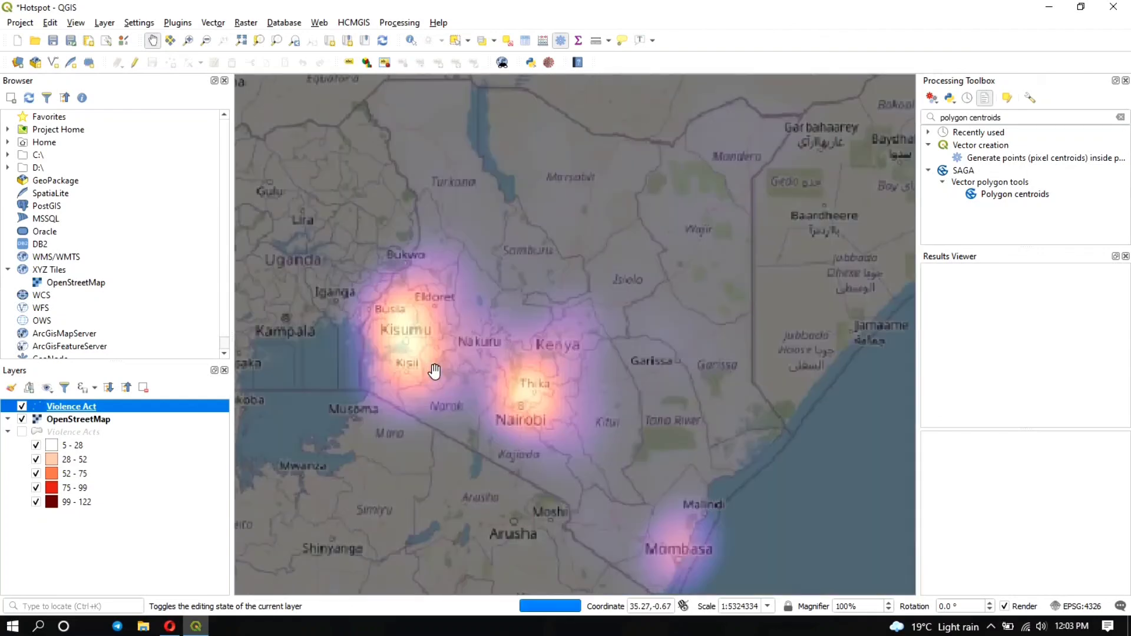
scroll(434, 371, down, 2)
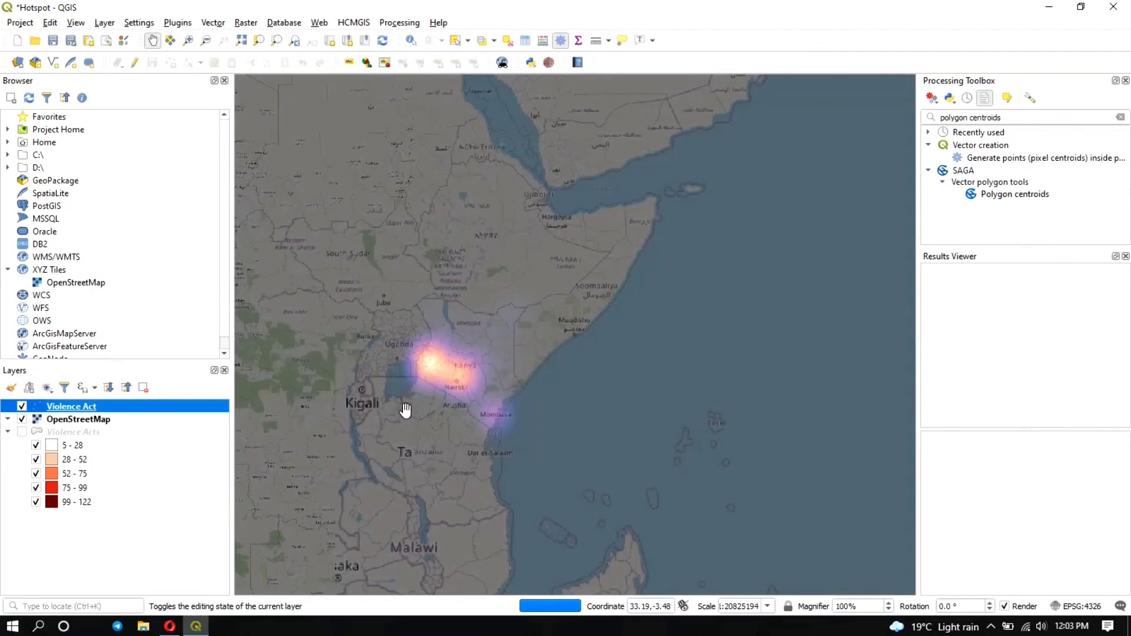
scroll(406, 410, up, 3)
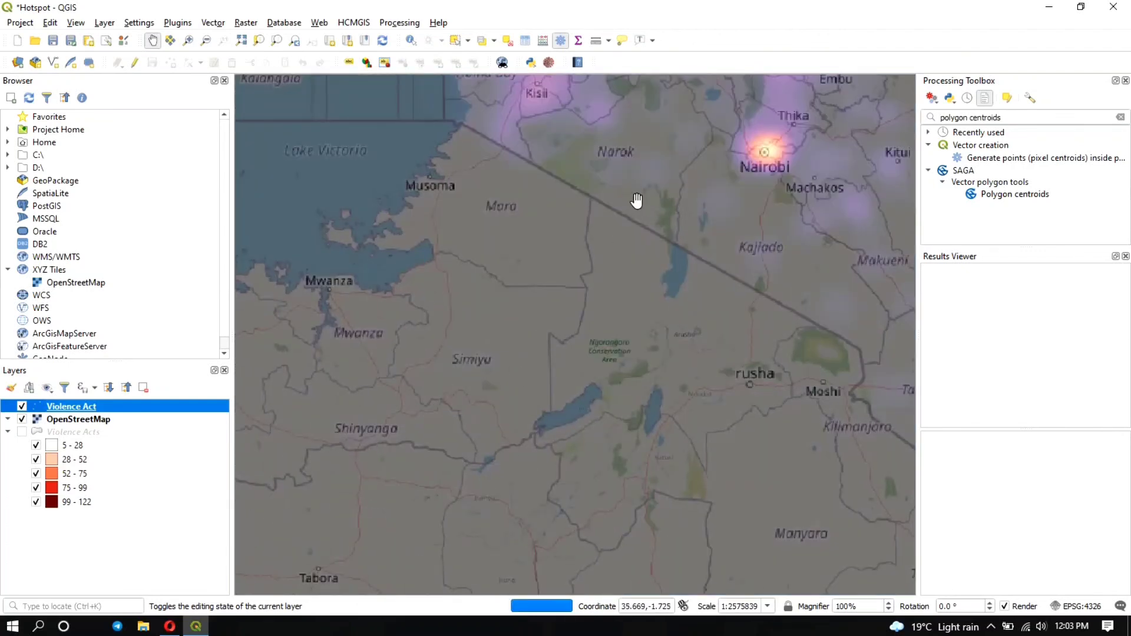
drag(636, 202, 531, 361)
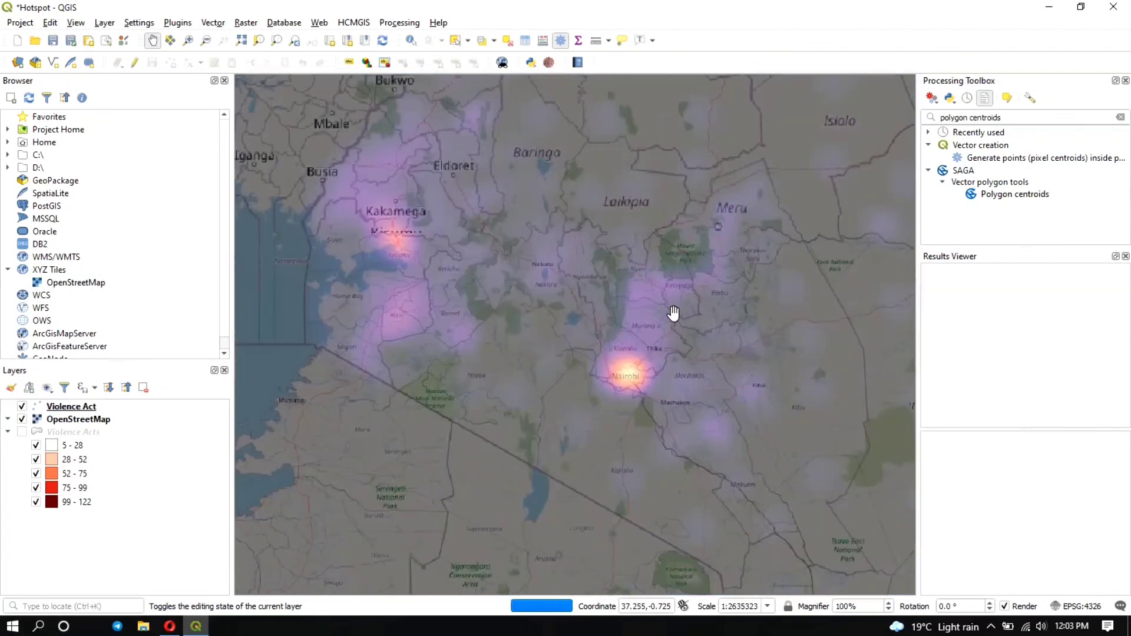
drag(357, 406, 330, 422)
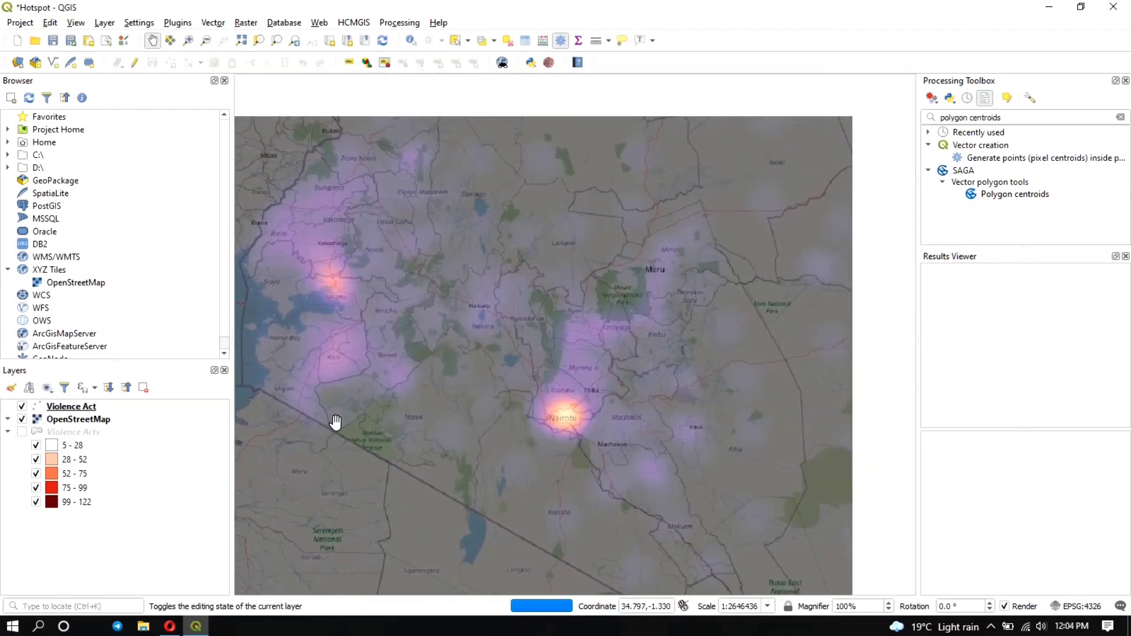
drag(495, 424, 334, 343)
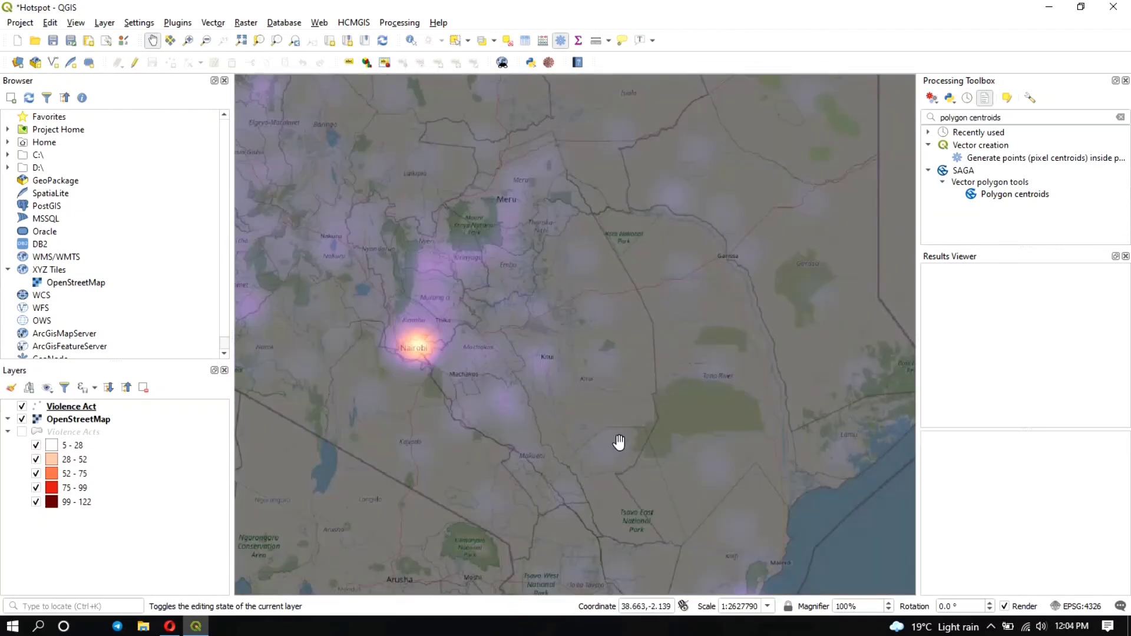
drag(609, 447, 531, 315)
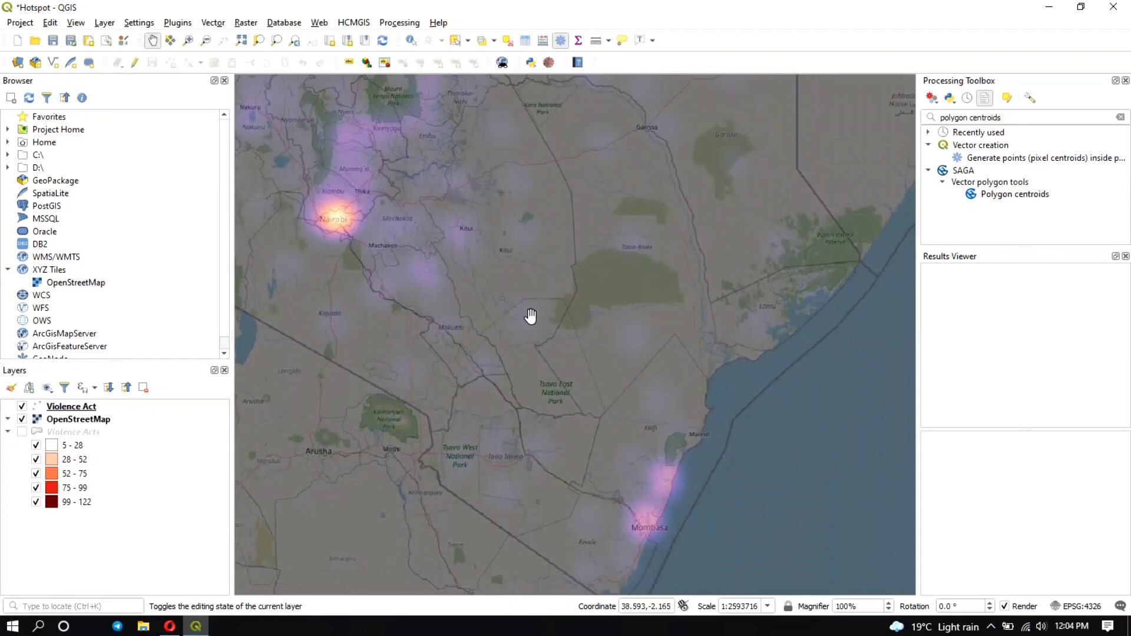
drag(497, 434, 487, 365)
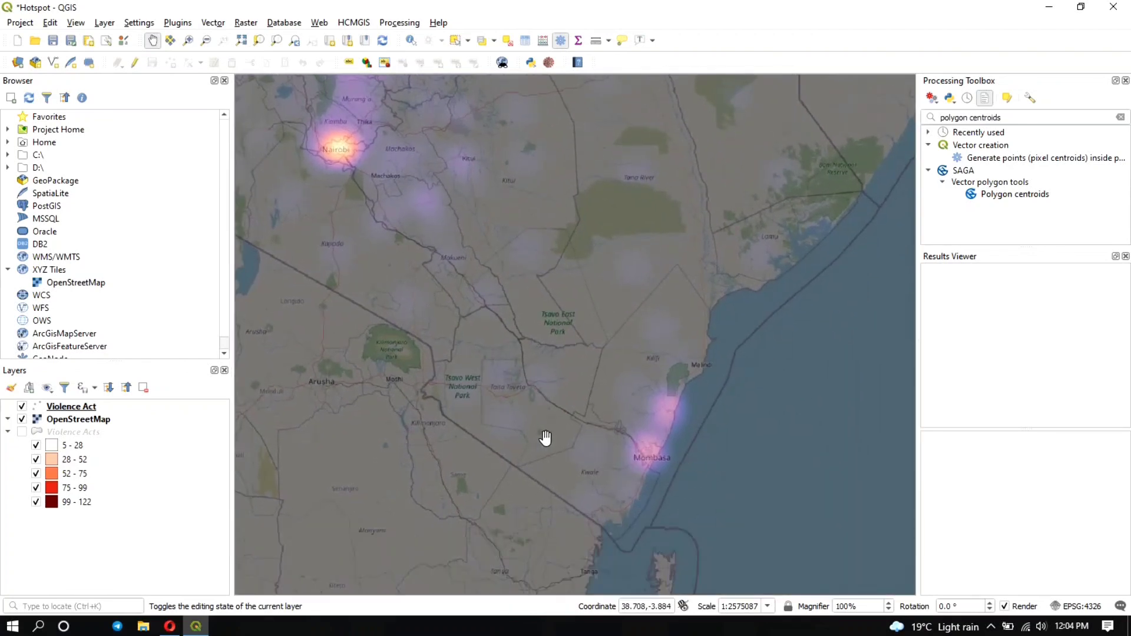
scroll(544, 438, up, 1)
scroll(545, 438, down, 3)
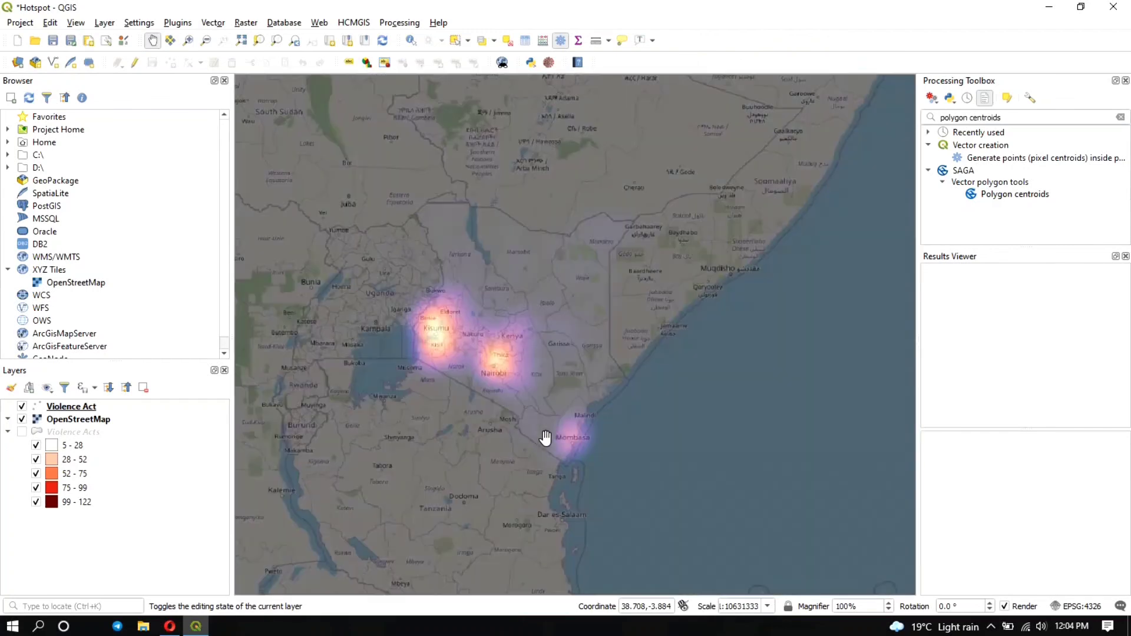